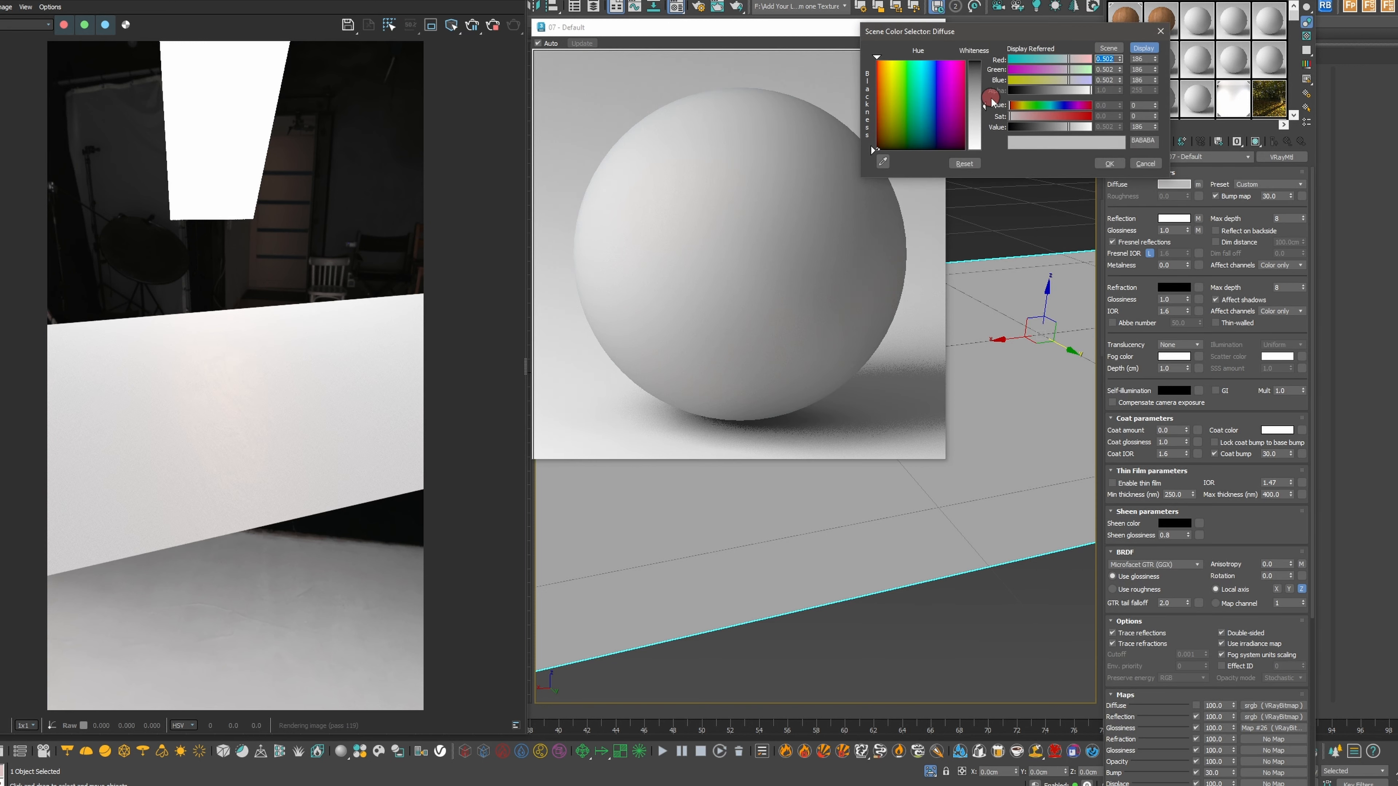
Set the wood material's diffuse colour to black and its BRDF anisotropy rotation to -45
drag(986, 103, 985, 61)
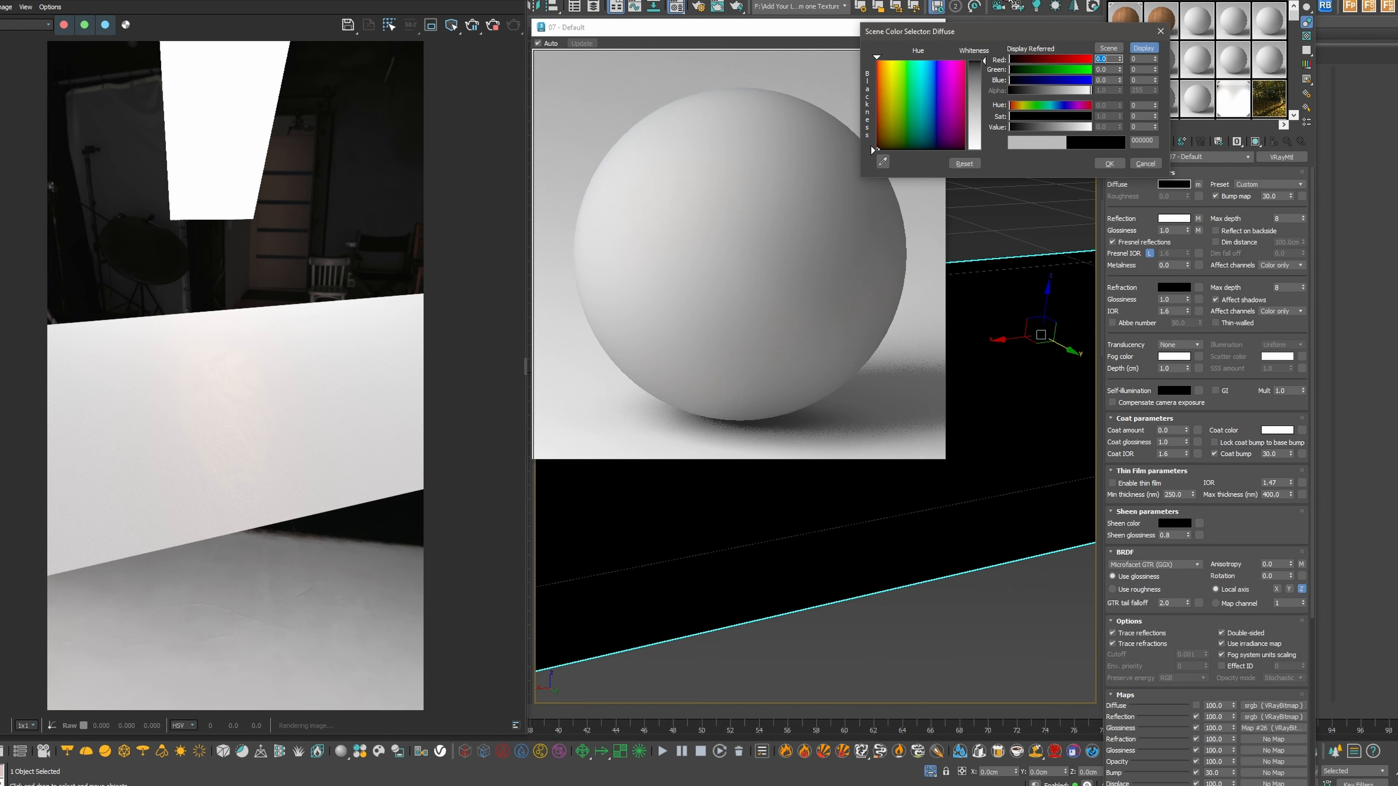
click(1099, 164)
click(240, 455)
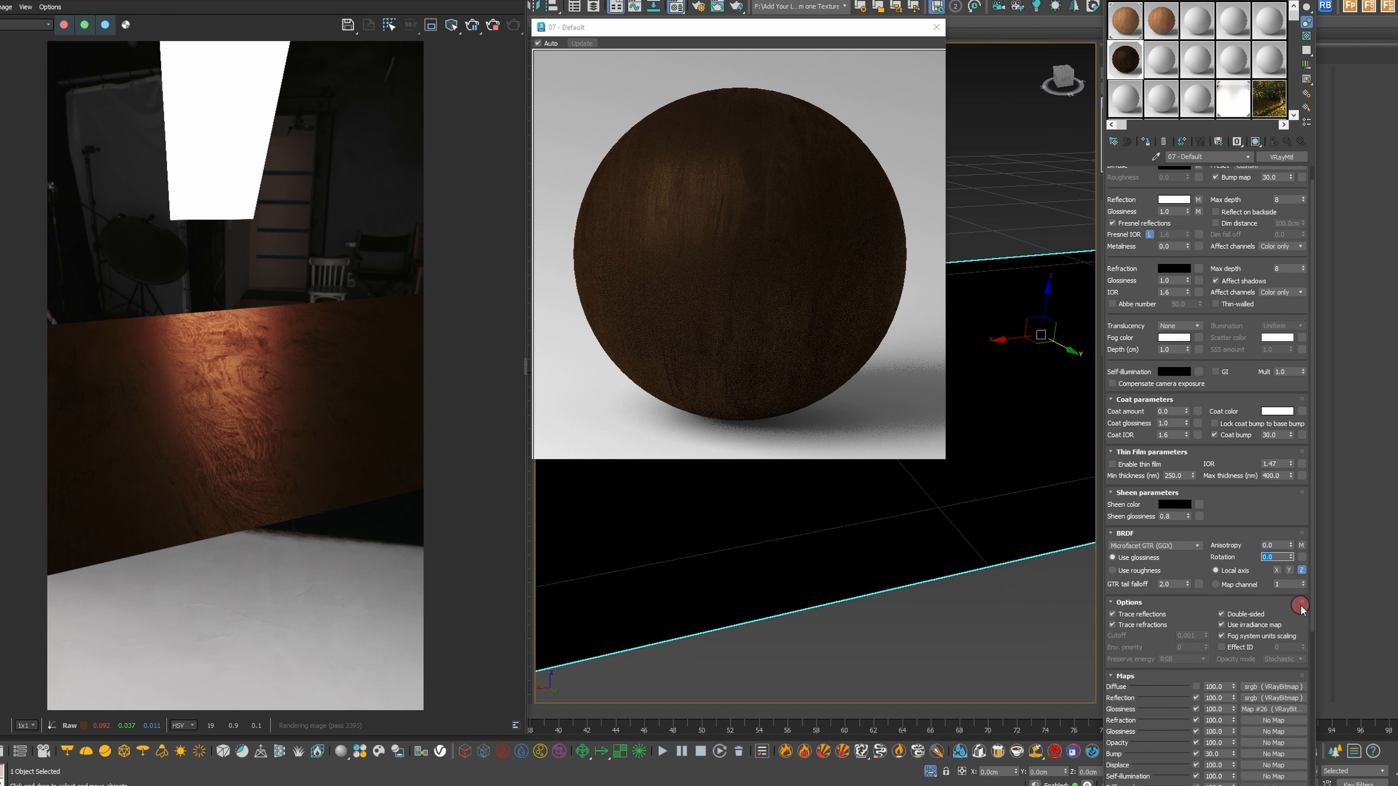
text(-45)
key(Return)
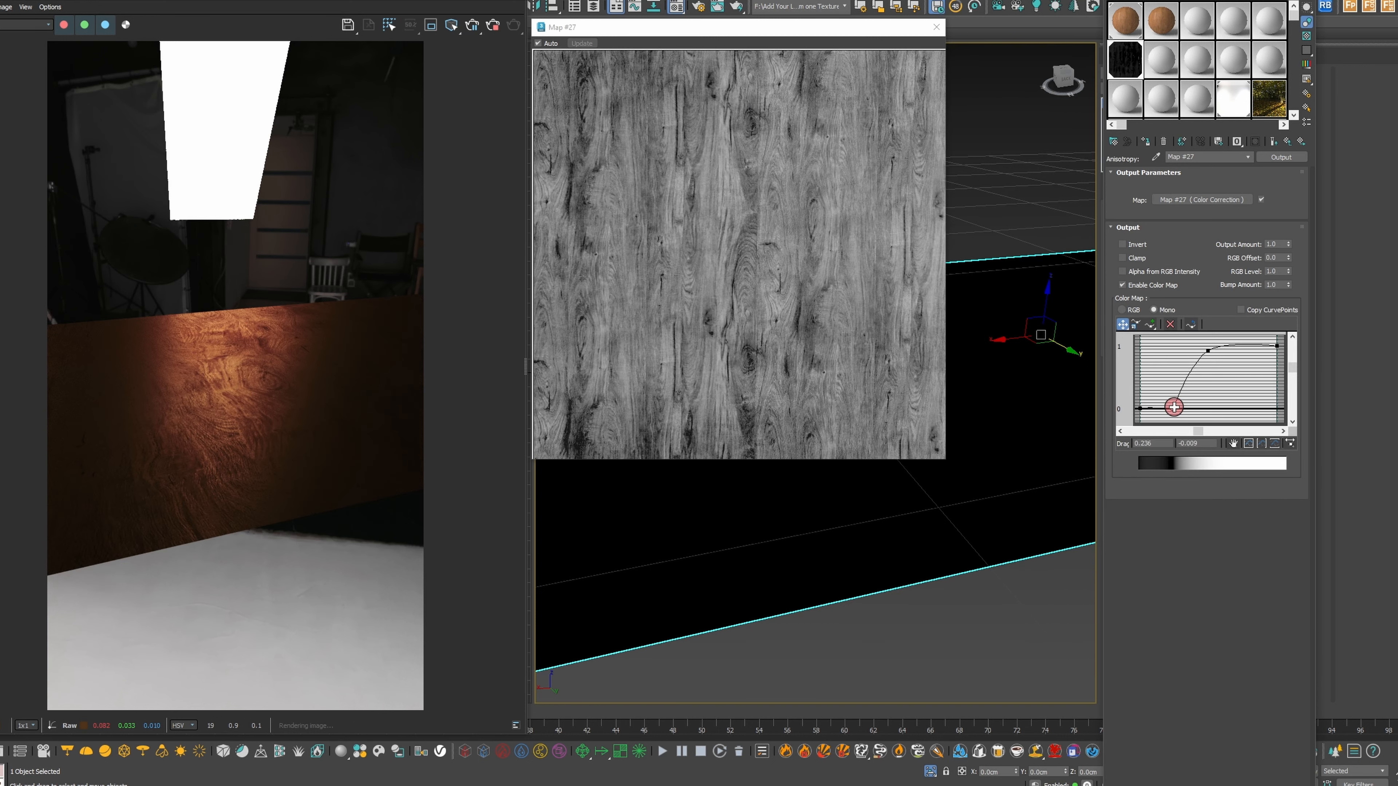
Reshape the anisotropy map's output curve, moving its lower point to about 0.301, -0.009 and its upper point to about 0.438, 0.926
drag(1170, 406, 1174, 408)
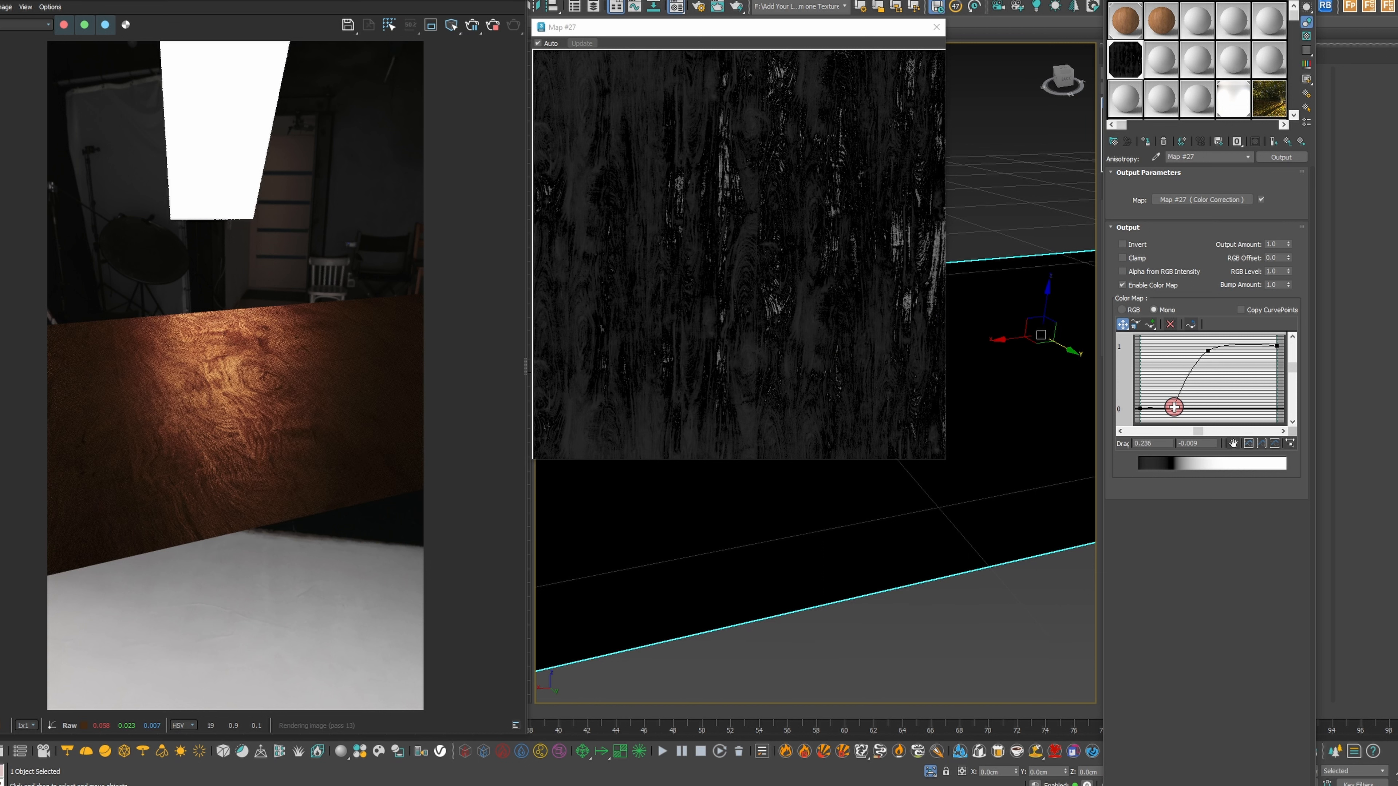
click(184, 381)
drag(1172, 409, 1178, 408)
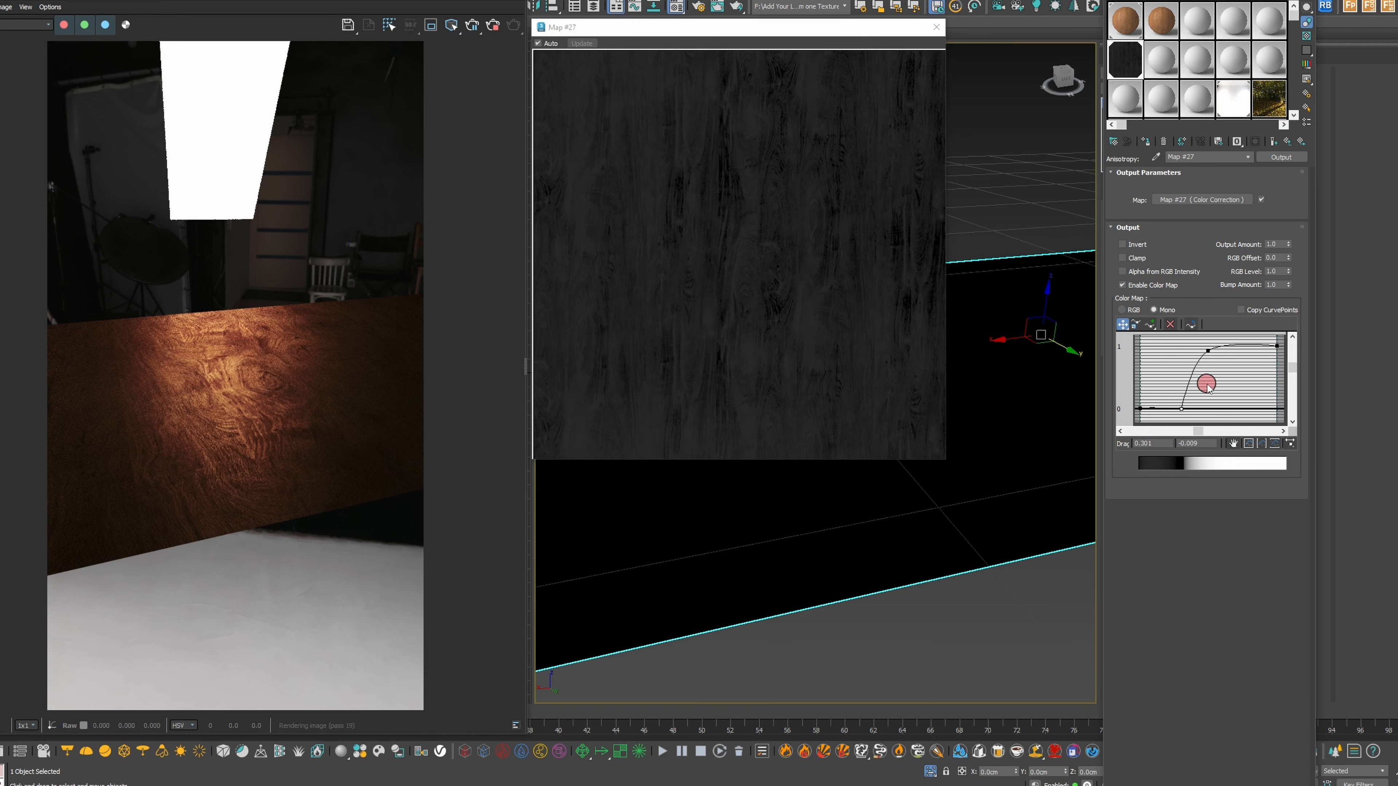
click(1207, 350)
drag(1208, 350, 1200, 351)
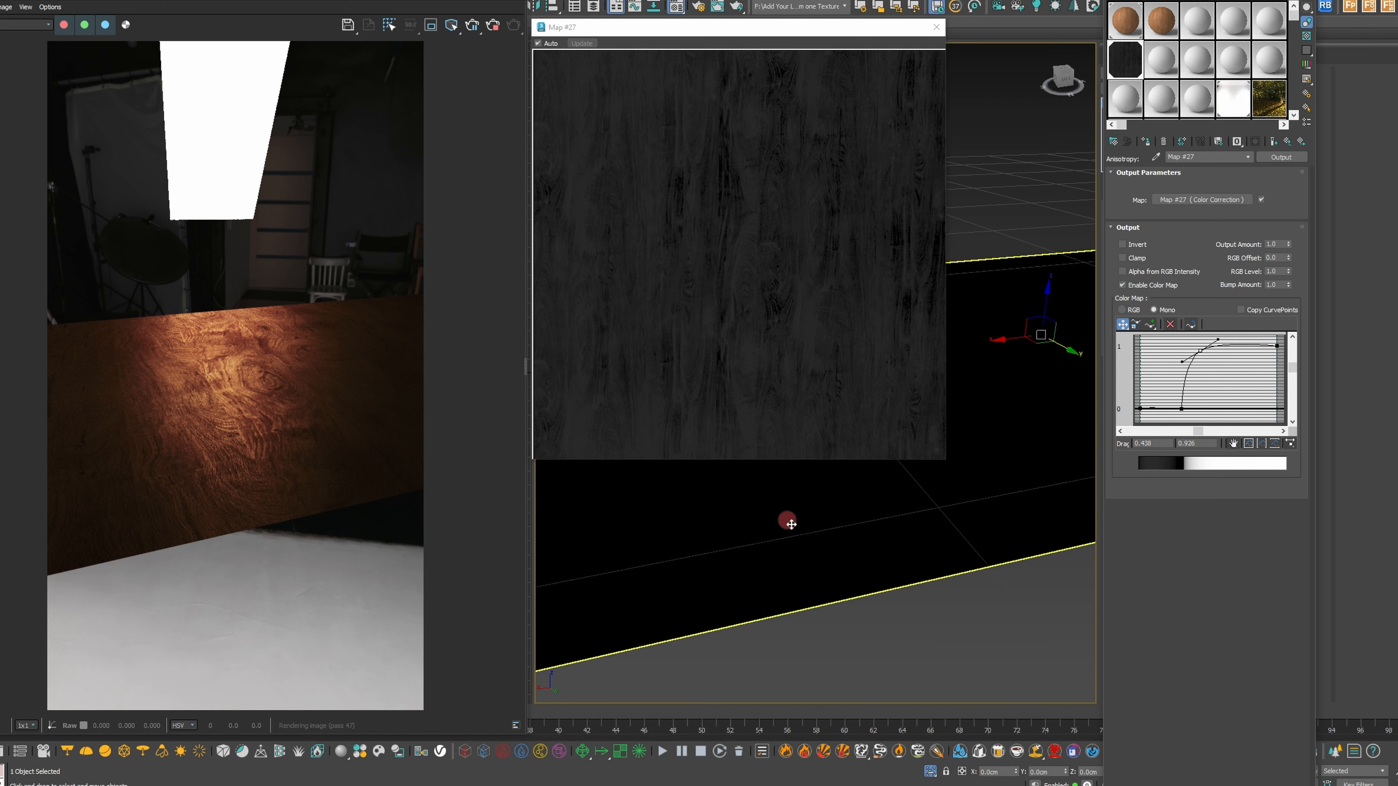
Invert the anisotropy map's output and shift its curve points towards the dark end, placing the upper one at about 0.202, 0.937
alt+middle_drag(788, 522, 886, 554)
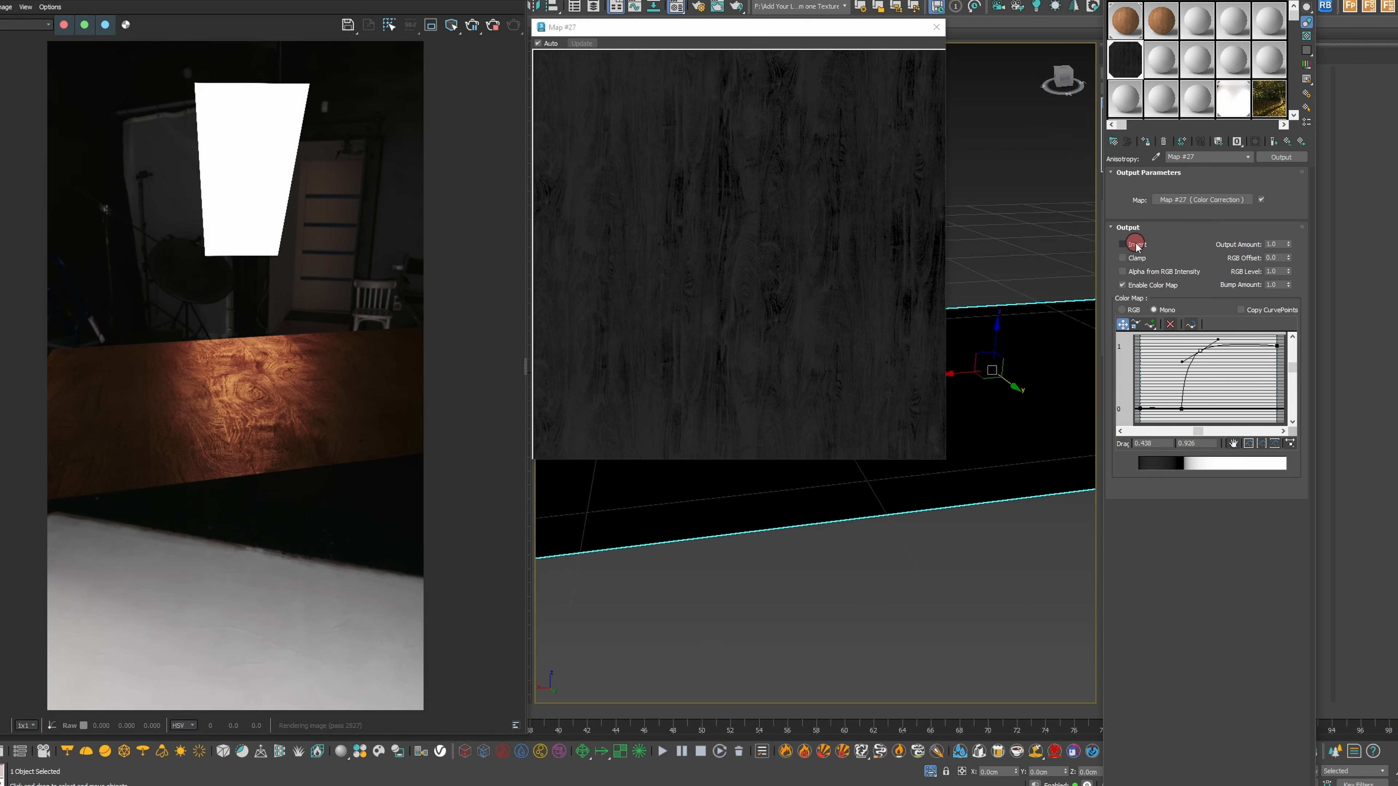
click(1136, 245)
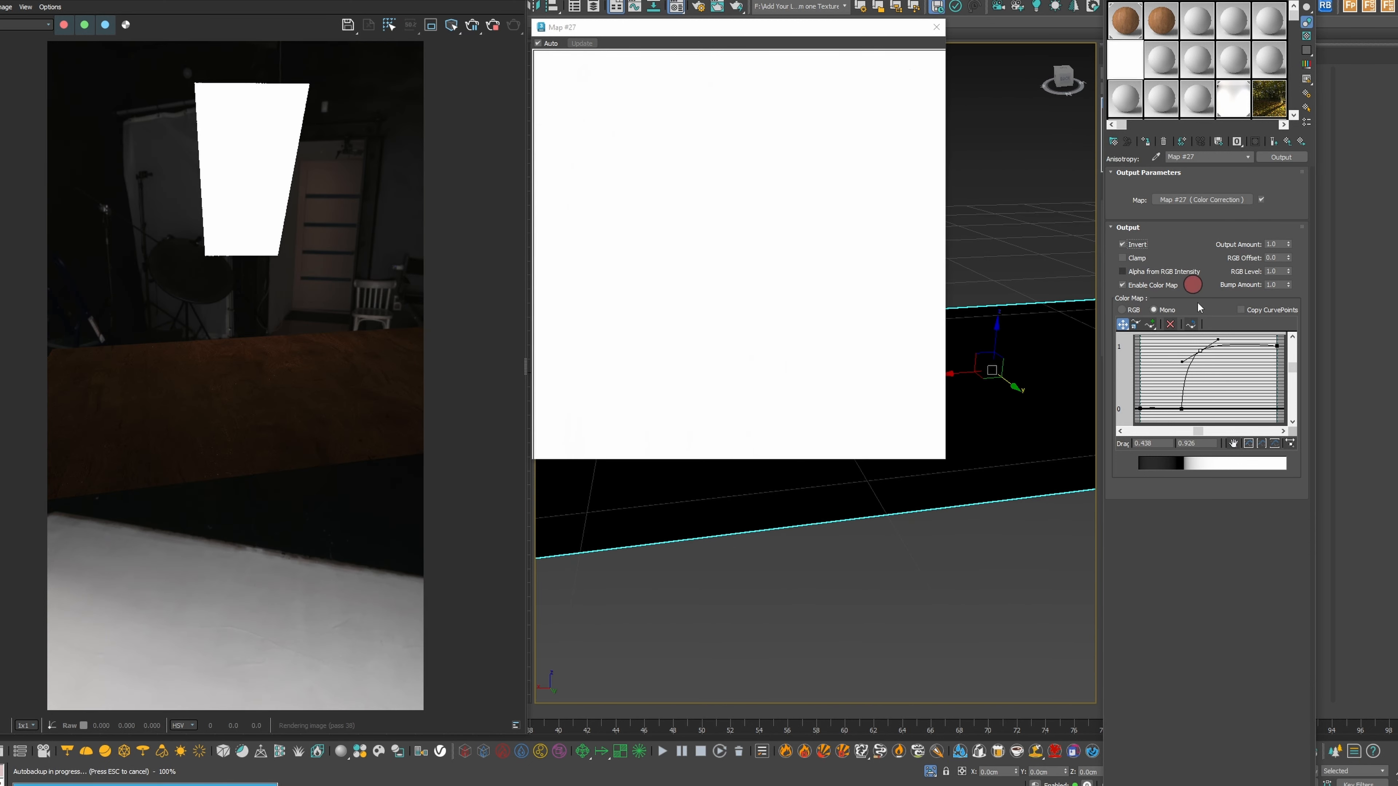
drag(1181, 408, 1158, 406)
alt+middle_drag(840, 495, 879, 490)
click(1168, 358)
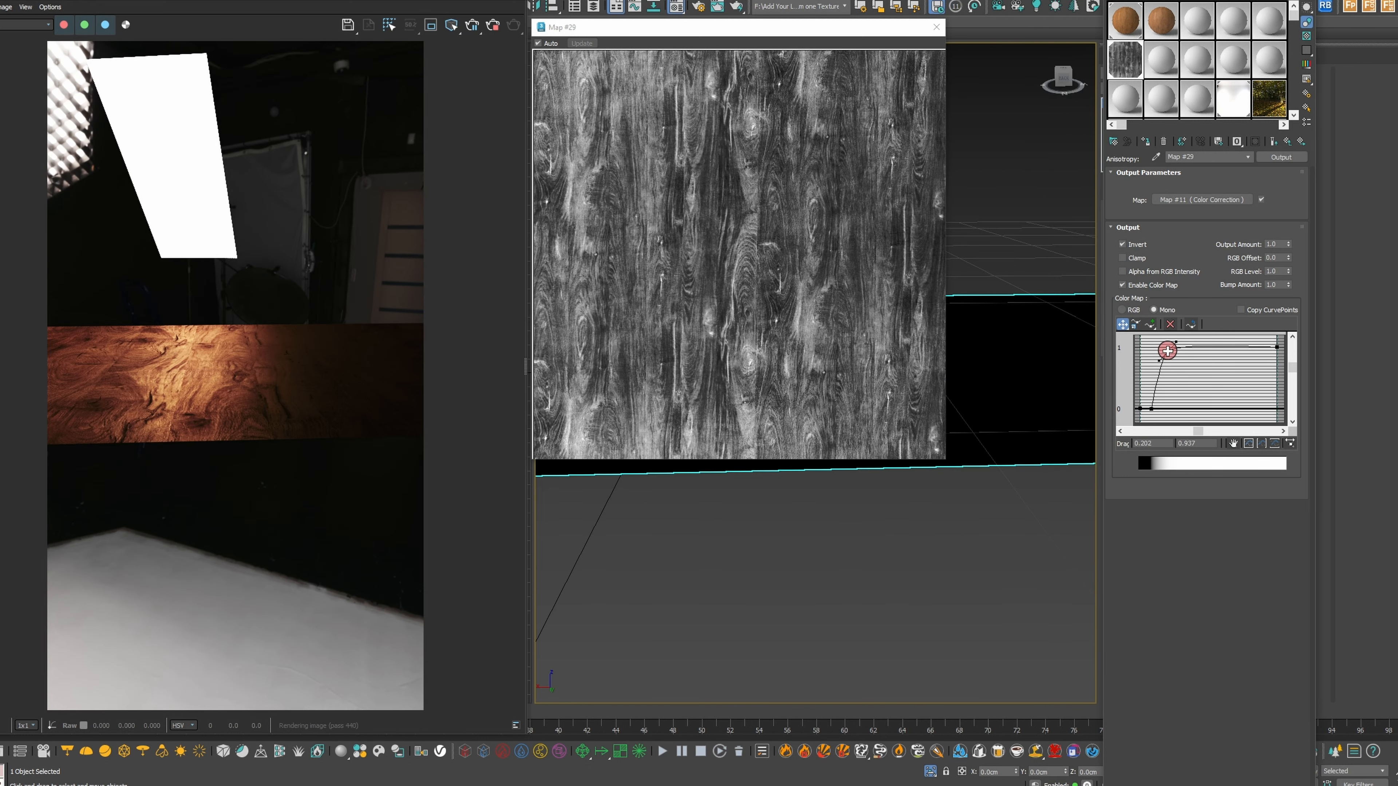
mouse_move(1168, 351)
mouse_down()
mouse_move(1179, 374)
mouse_move(1167, 351)
mouse_up()
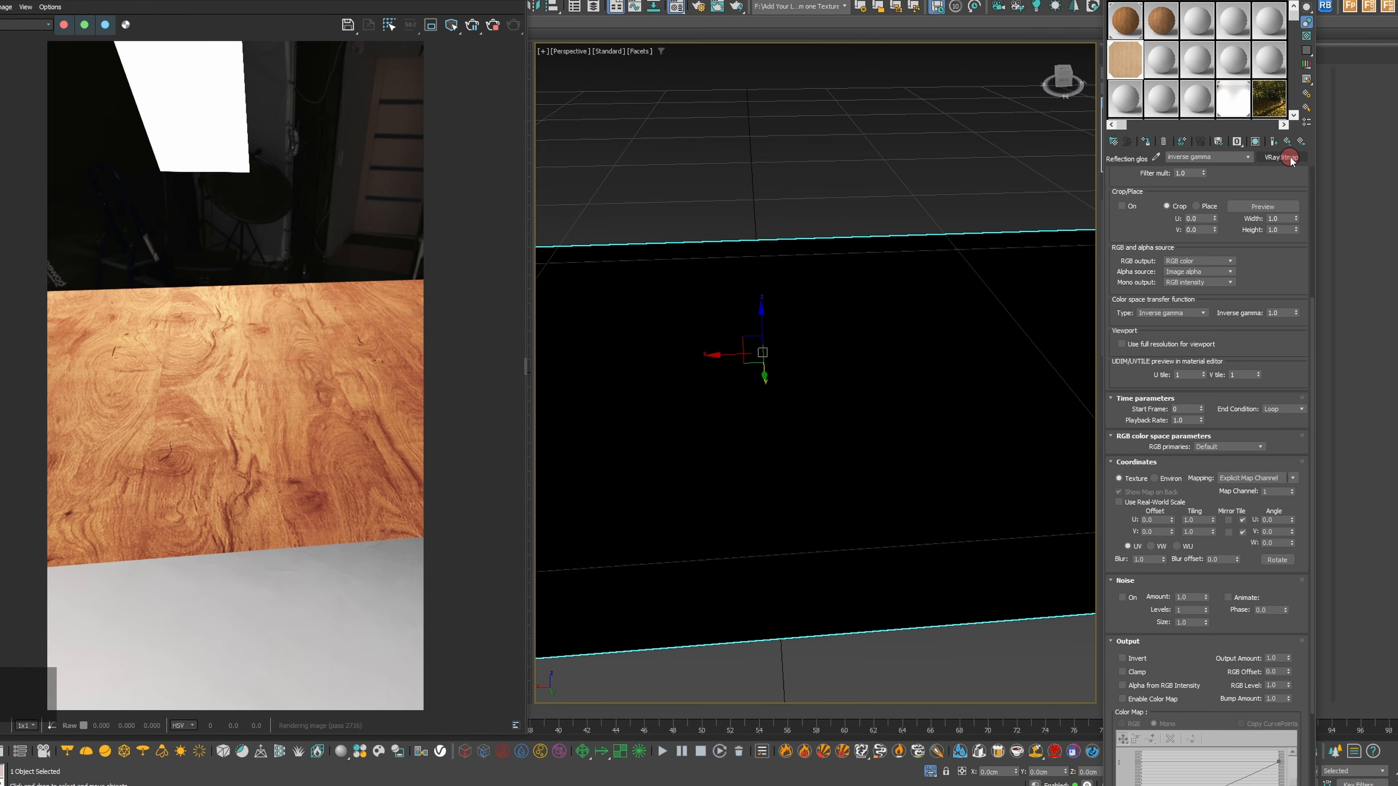
Copy the reflection glossiness bitmap into the material's Bump map slot and set the bump amount to -10
right_click(1290, 157)
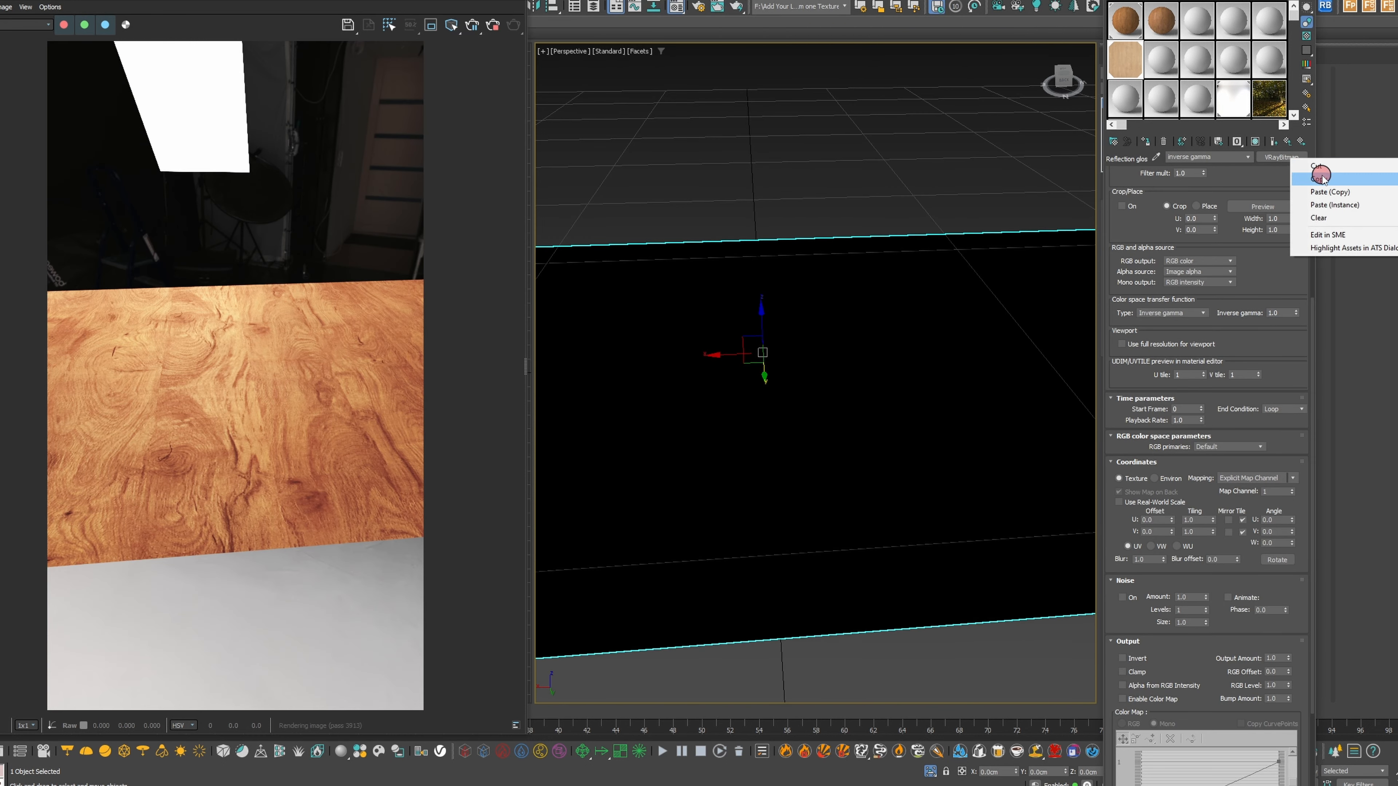
click(1323, 179)
click(1289, 141)
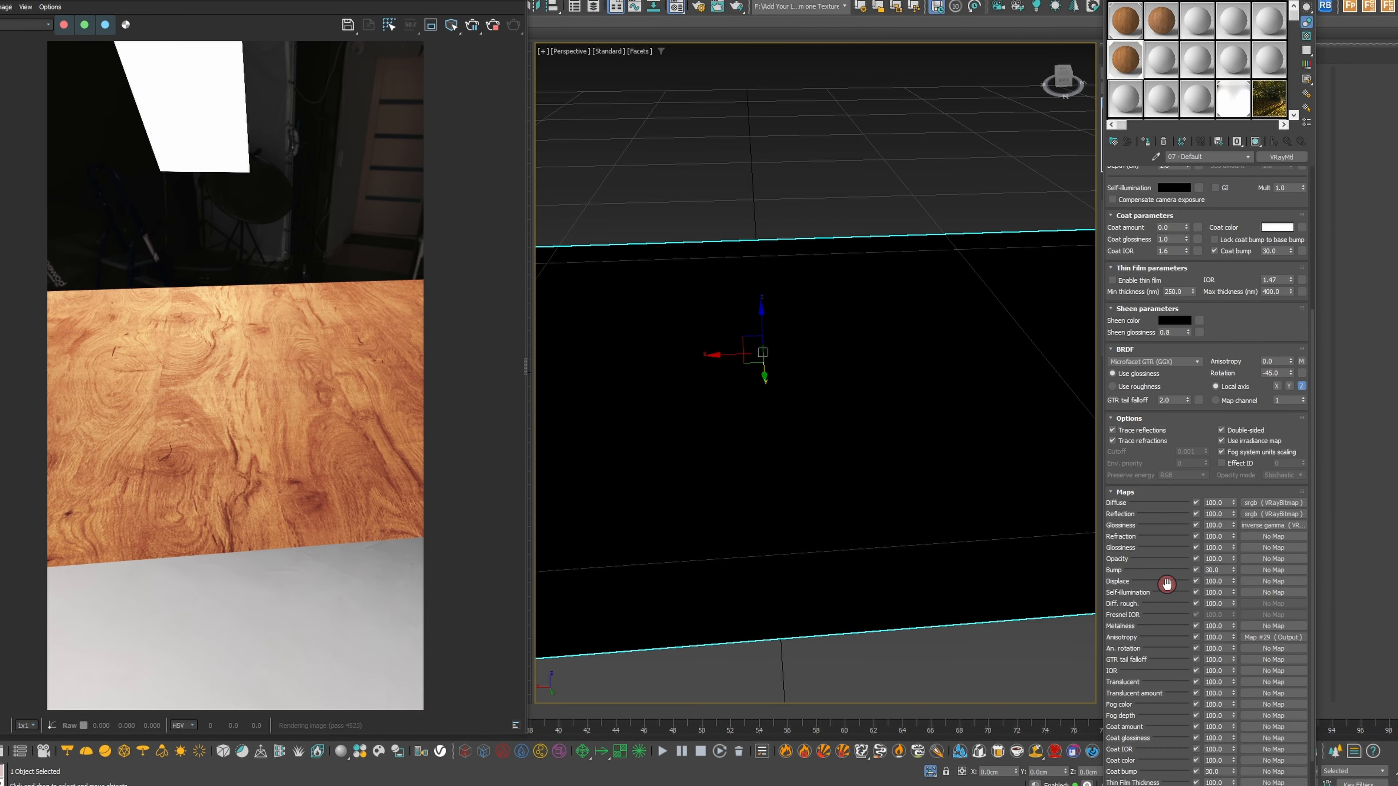
right_click(1265, 570)
click(1301, 590)
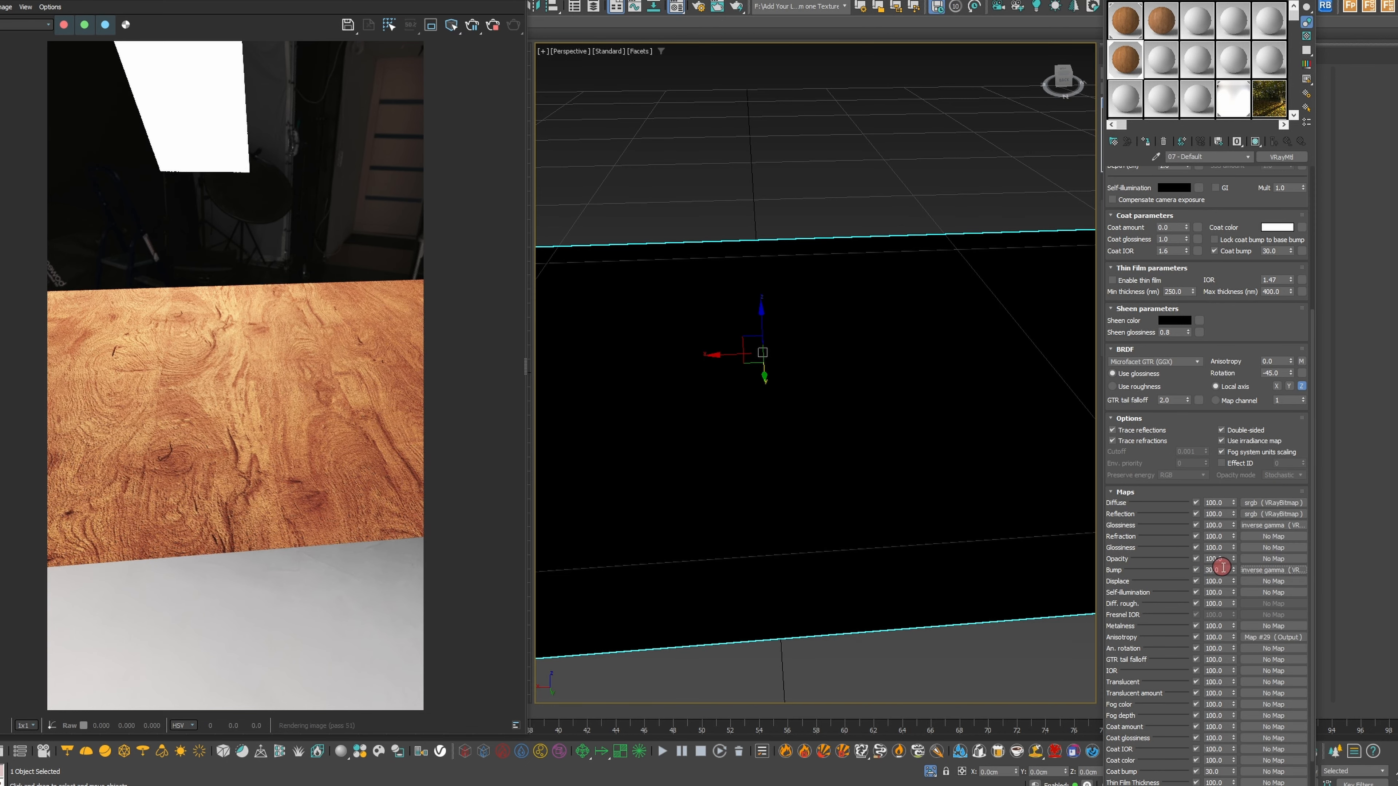
double_click(1222, 569)
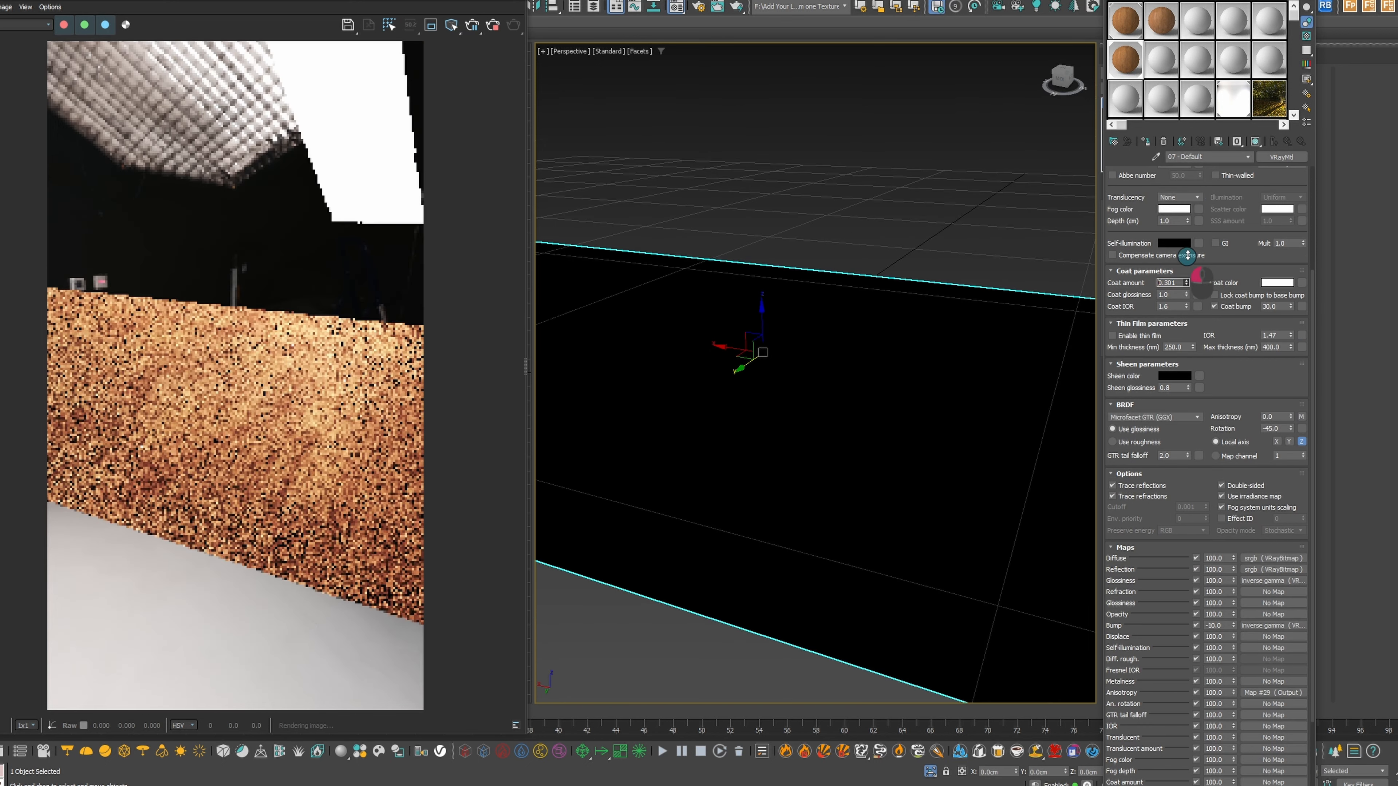
Give the wood material a clear coat layer with a coat amount of 1
click(1209, 177)
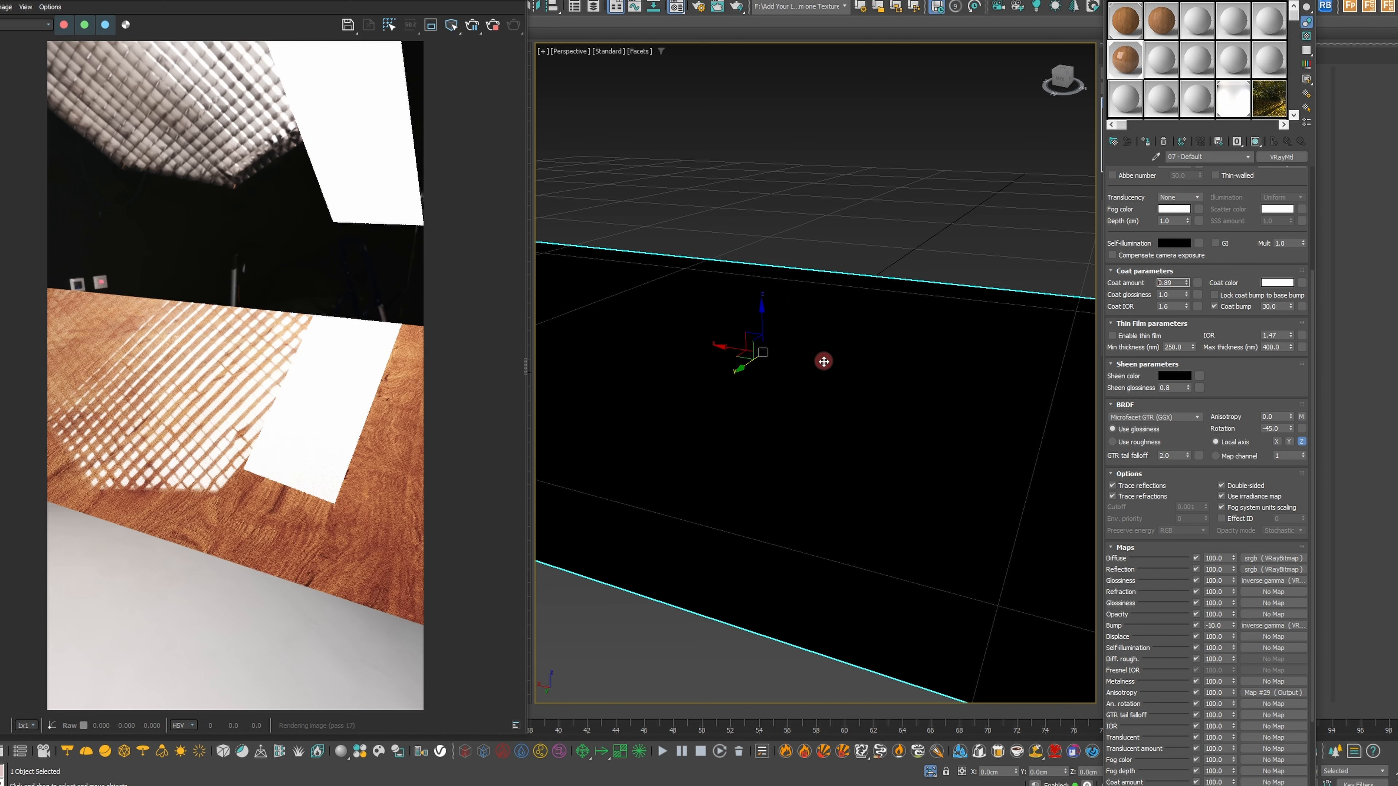
alt+middle_drag(808, 353, 817, 341)
double_click(1161, 282)
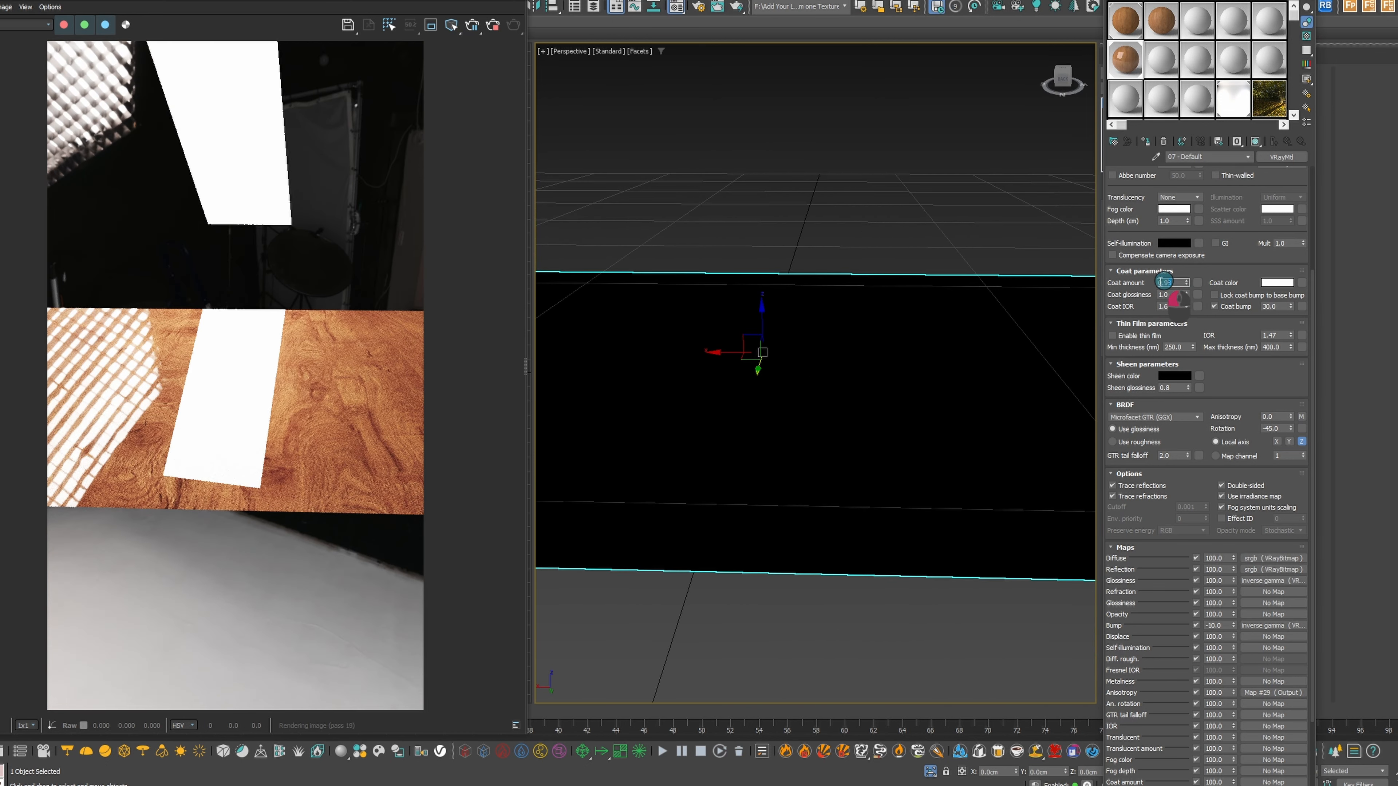
text(1)
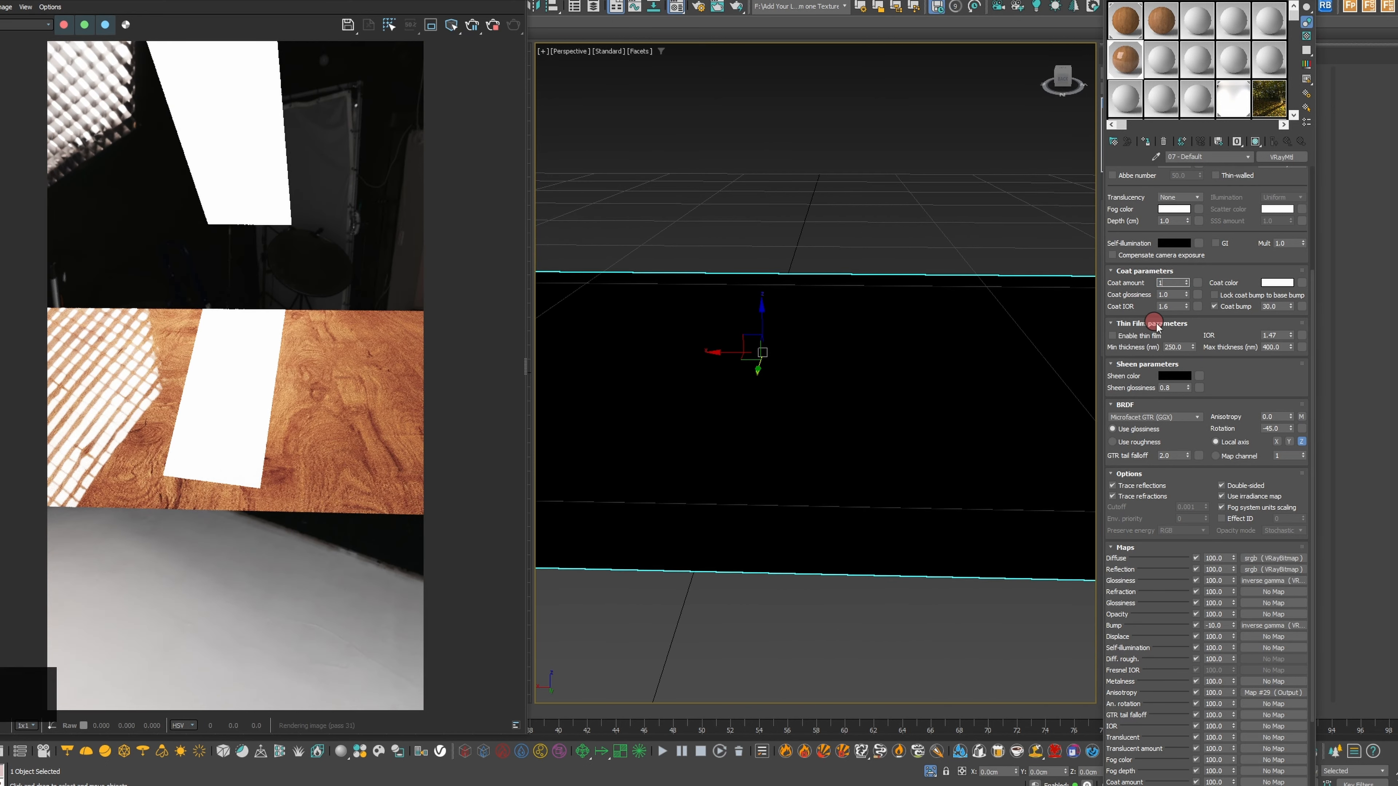
key(Tab)
Copy the glossiness map into the coat glossiness slot and reduce the coat amount to 0.5
click(1261, 580)
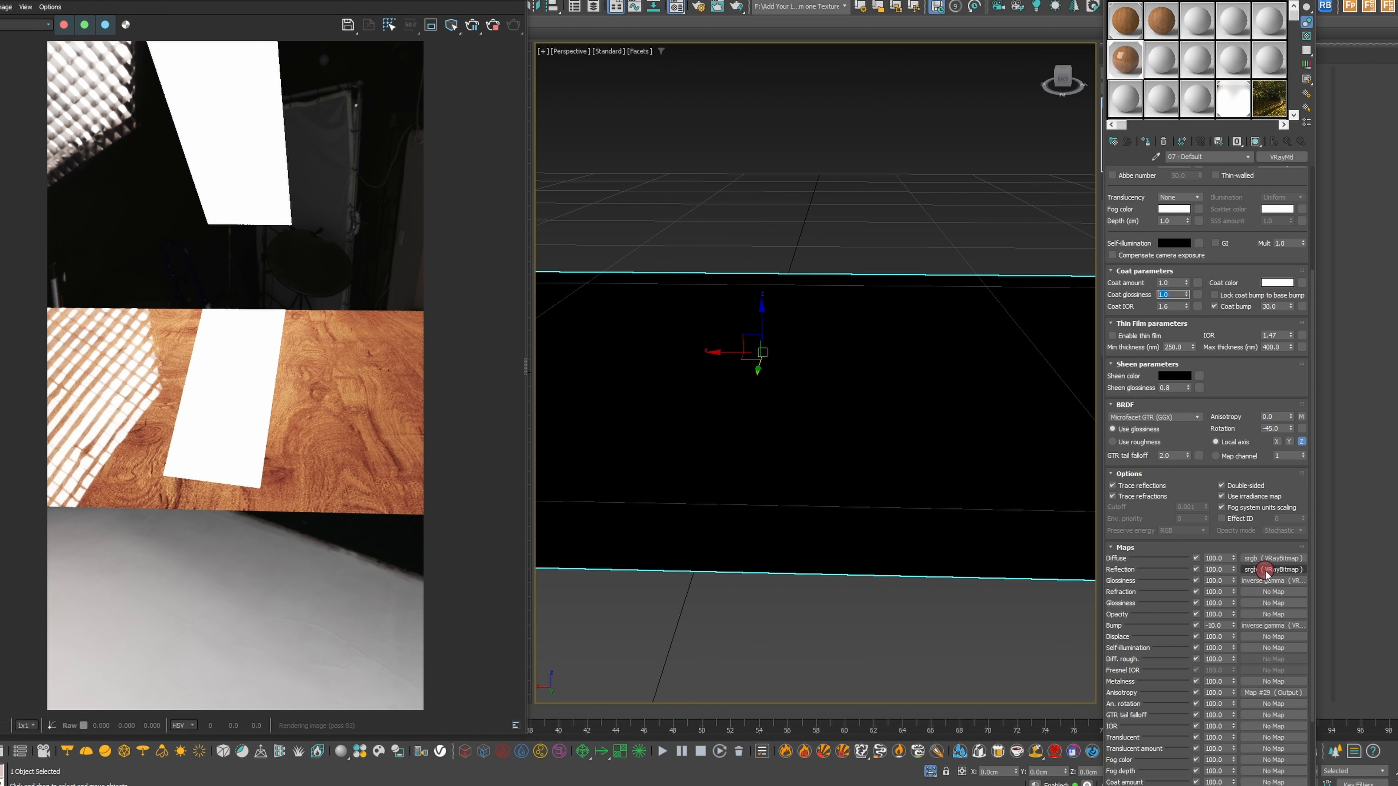
right_click(1262, 580)
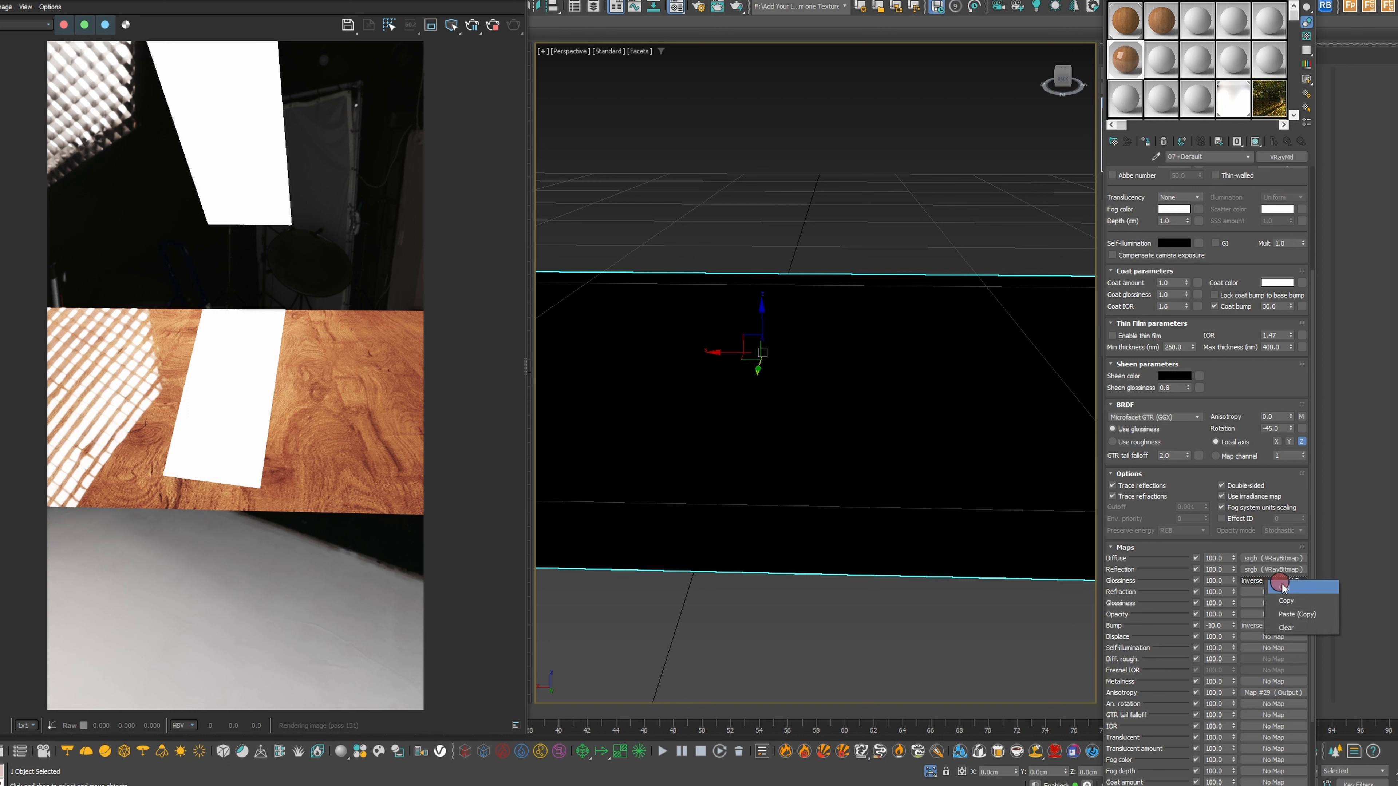
click(1290, 600)
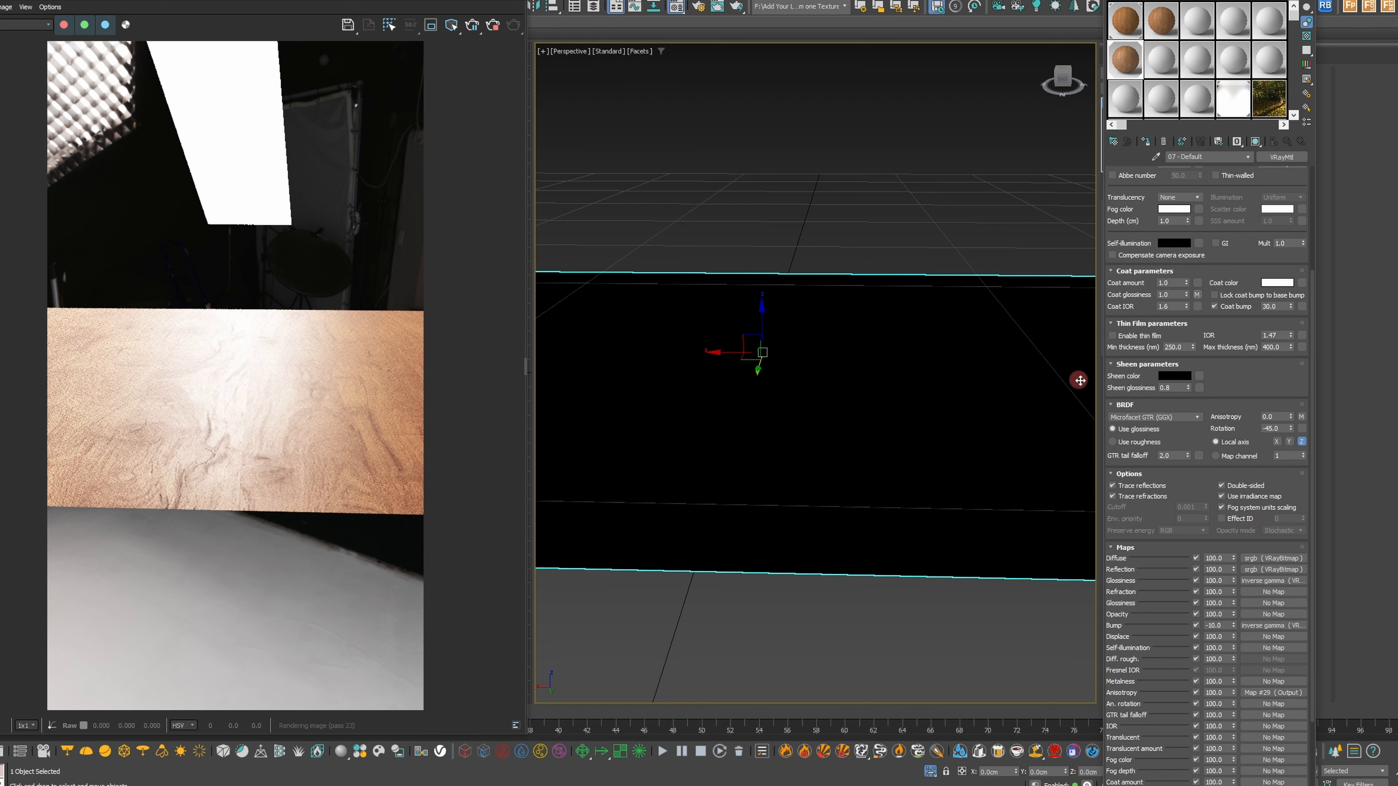
drag(1174, 285, 1135, 283)
text(0.5)
key(Return)
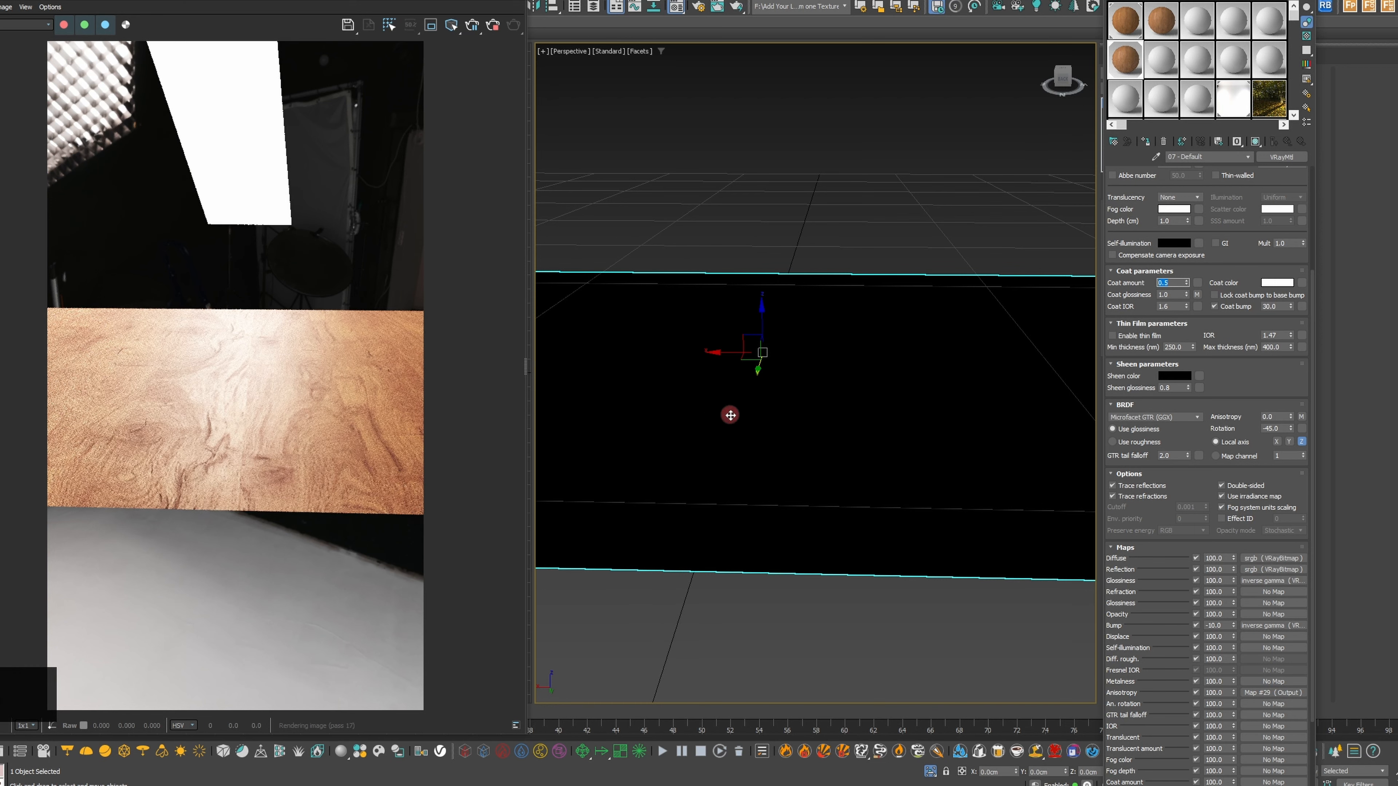
alt+middle_drag(792, 399, 776, 352)
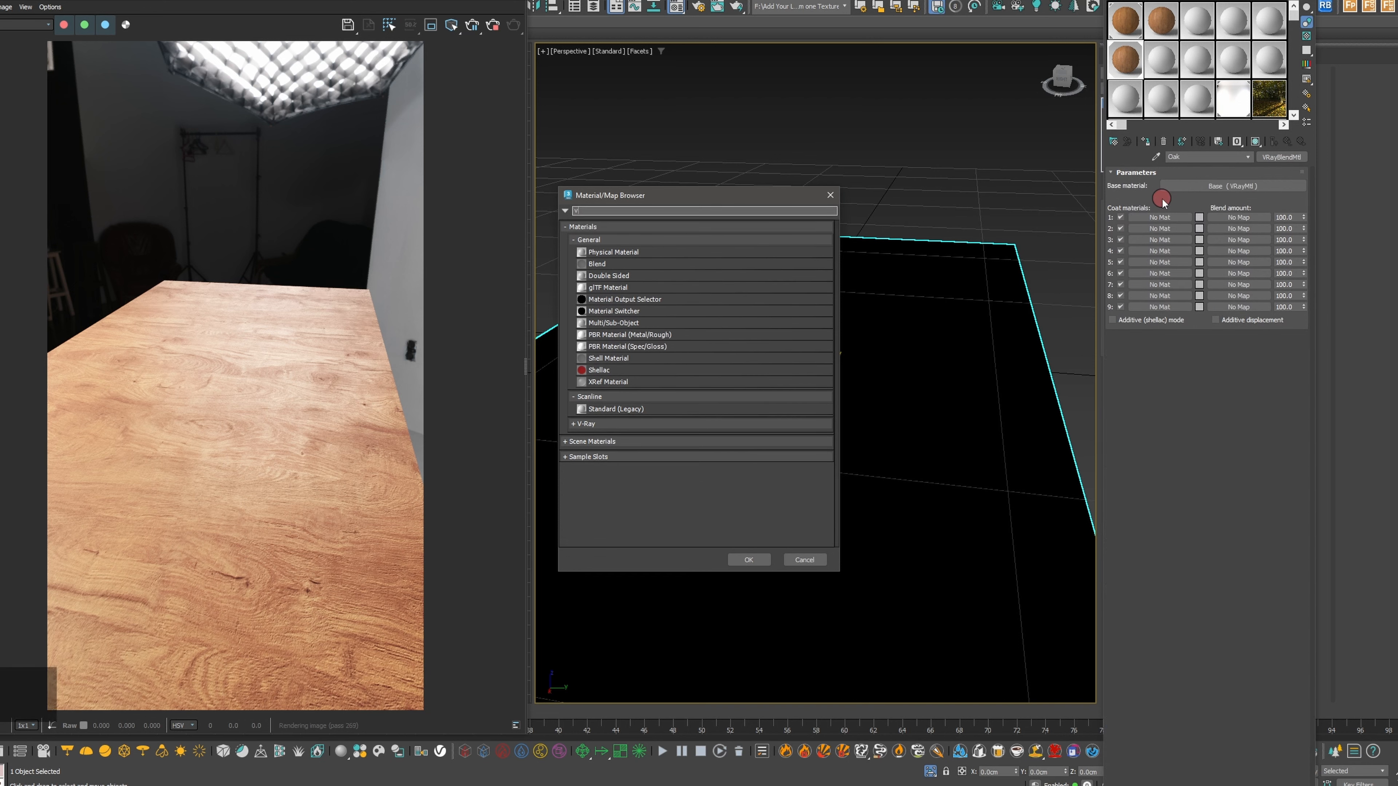
Add a VRayMtl as the first coat of the Oak blend material and adjust that coat's blend colour
text(vraym)
key(Down)
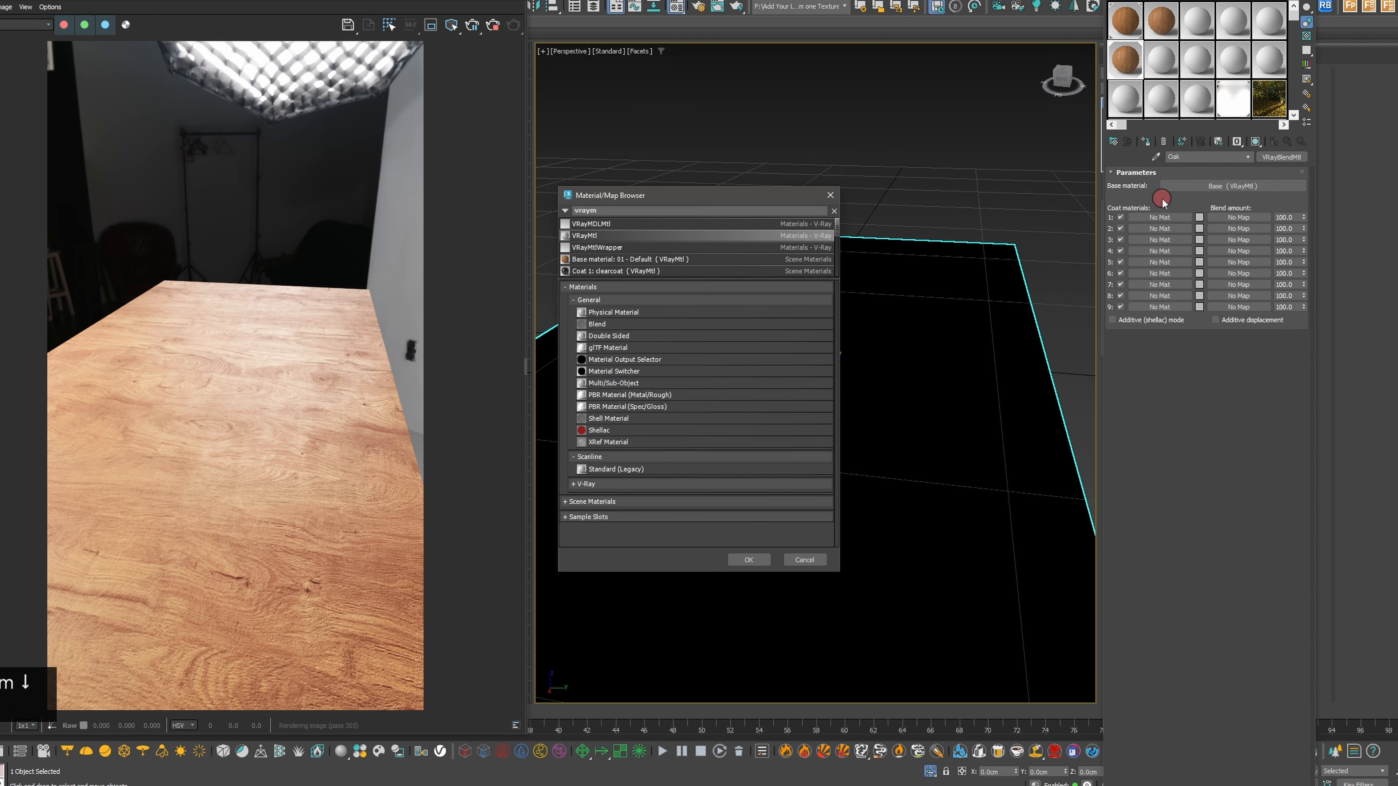
key(Return)
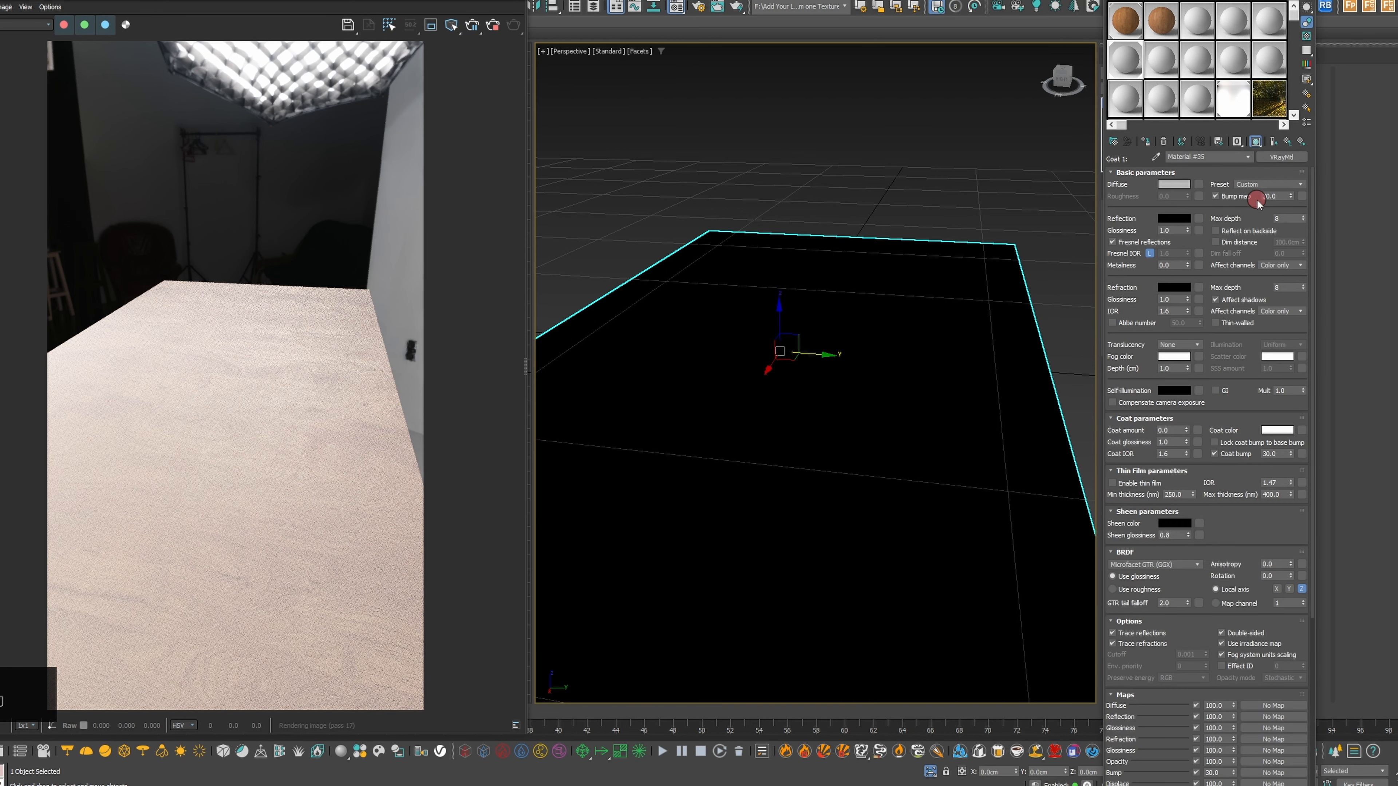
click(1287, 141)
click(1199, 217)
Set the Clearcoat material's diffuse colour to black and its reflection colour to white
click(1174, 185)
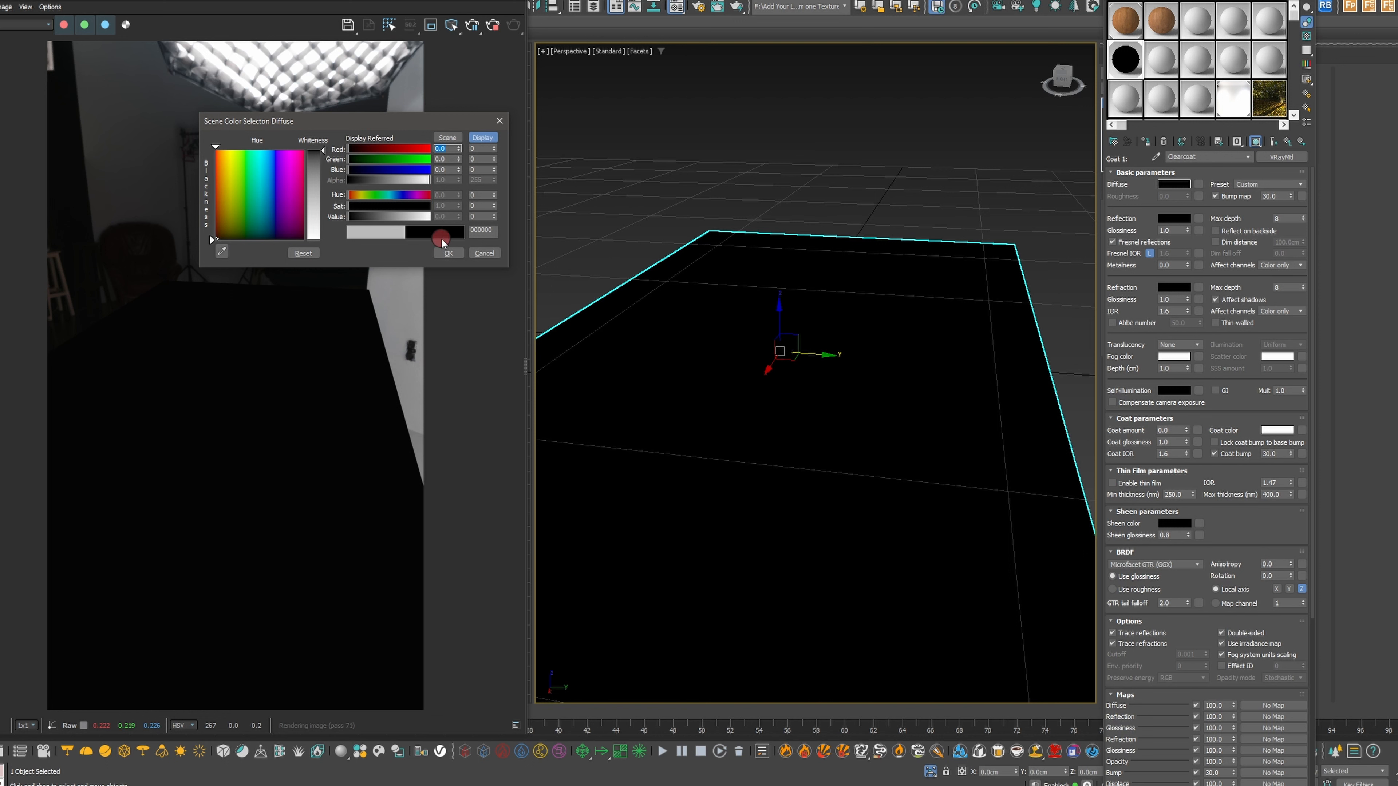
click(448, 253)
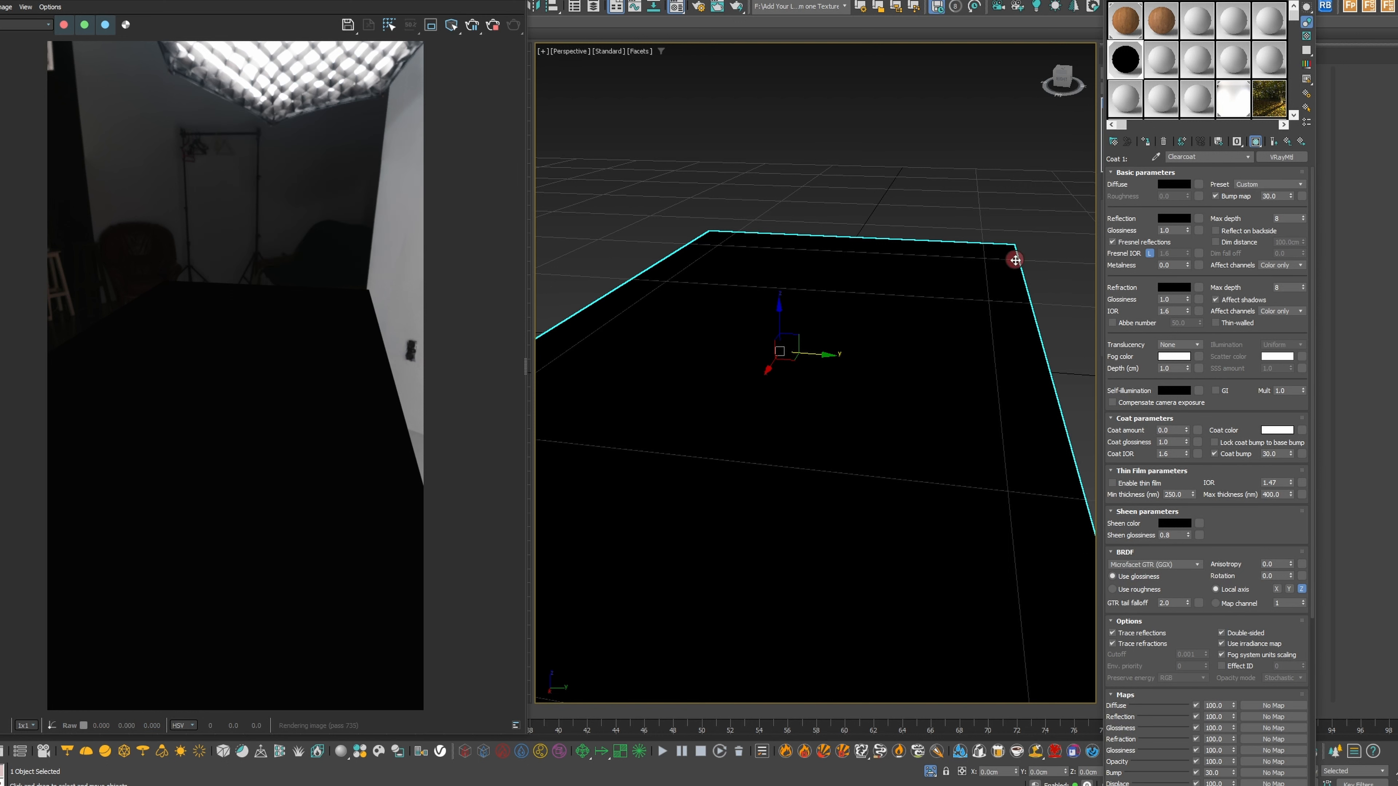
click(1168, 220)
drag(895, 143, 902, 234)
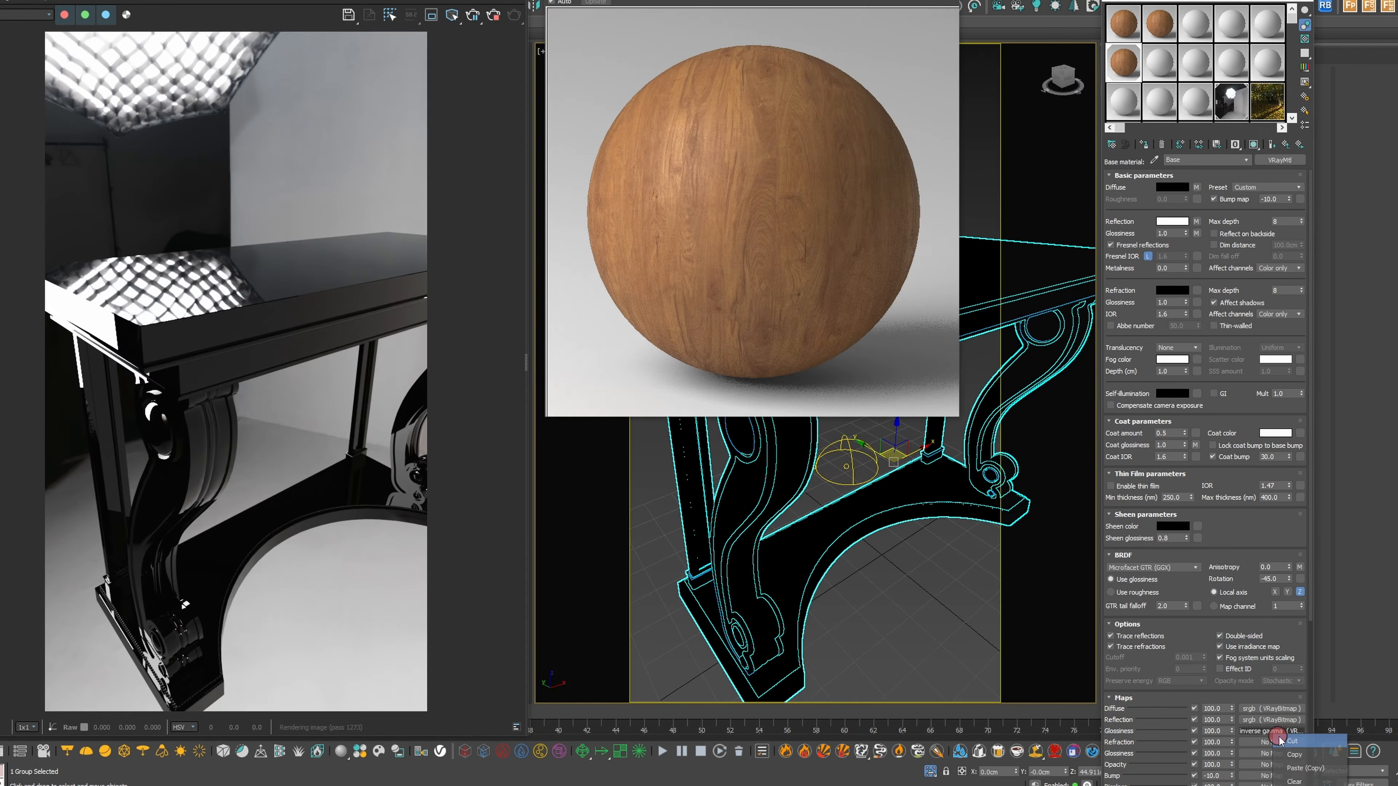
Copy the base material's glossiness map and set the first coat material's reflection colour to white
click(1293, 754)
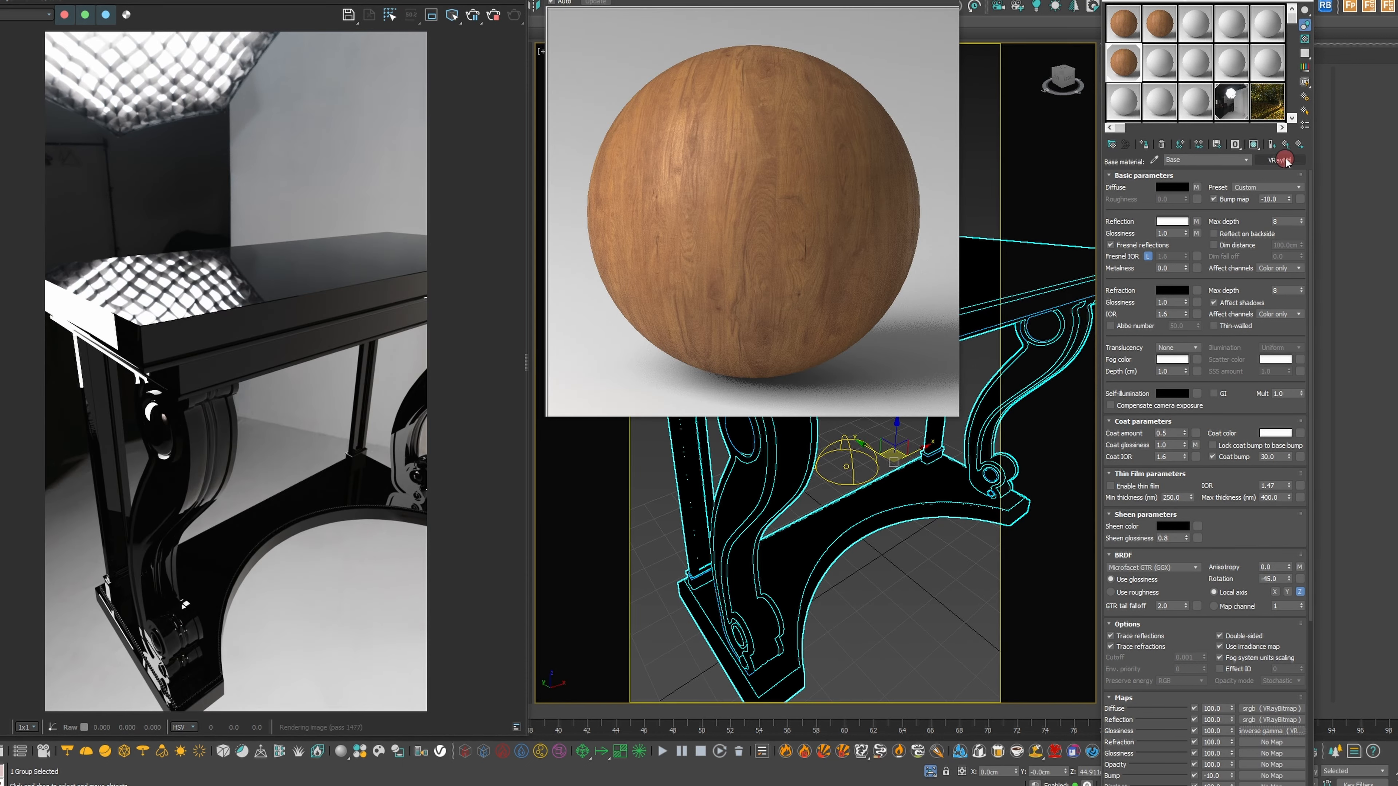
click(1286, 145)
click(1168, 222)
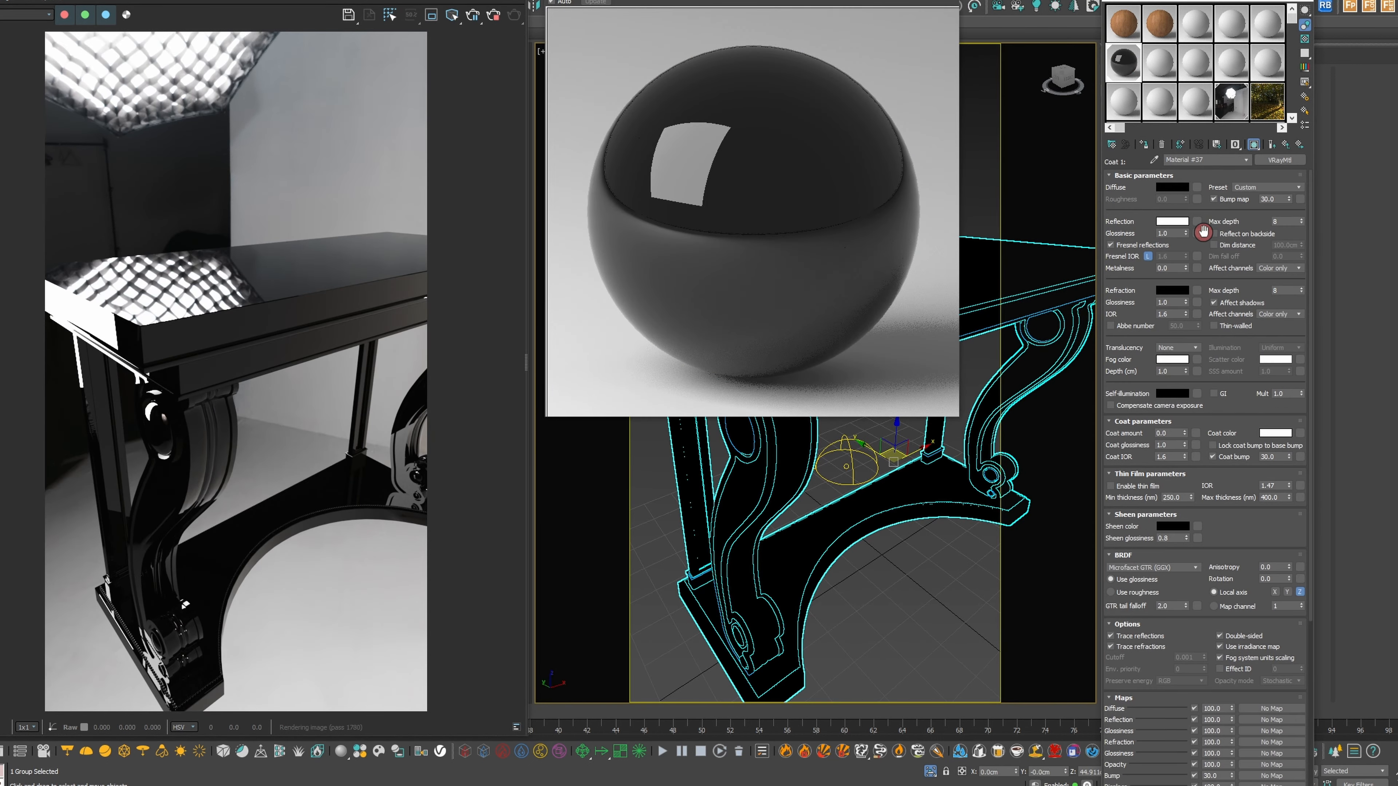
Assign an Output map to the first coat material's reflection glossiness
right_click(1190, 245)
click(1188, 246)
click(1197, 233)
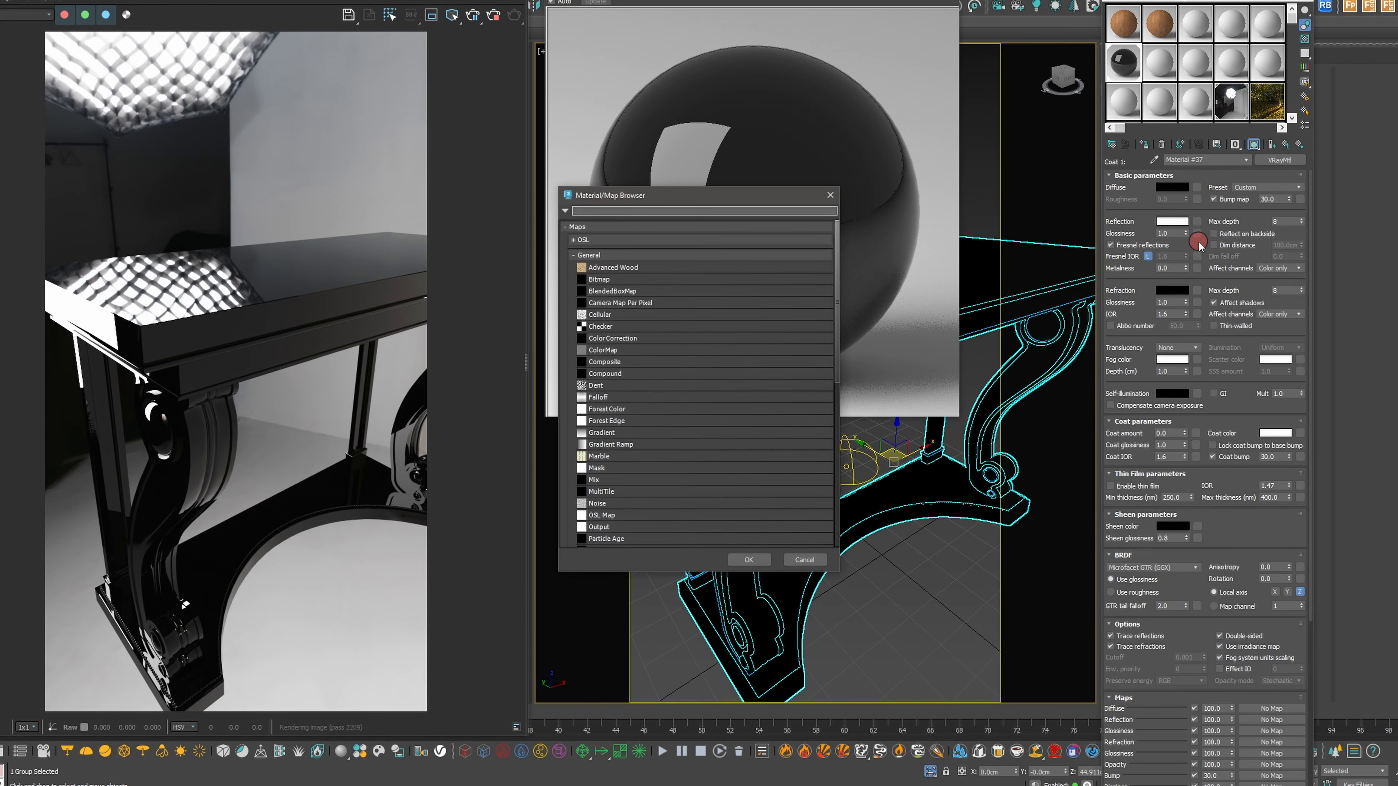
text(bit)
key(Down)
key(Return)
Paste the copied inverse gamma bitmap into the Output map and enable its colour map
right_click(1189, 205)
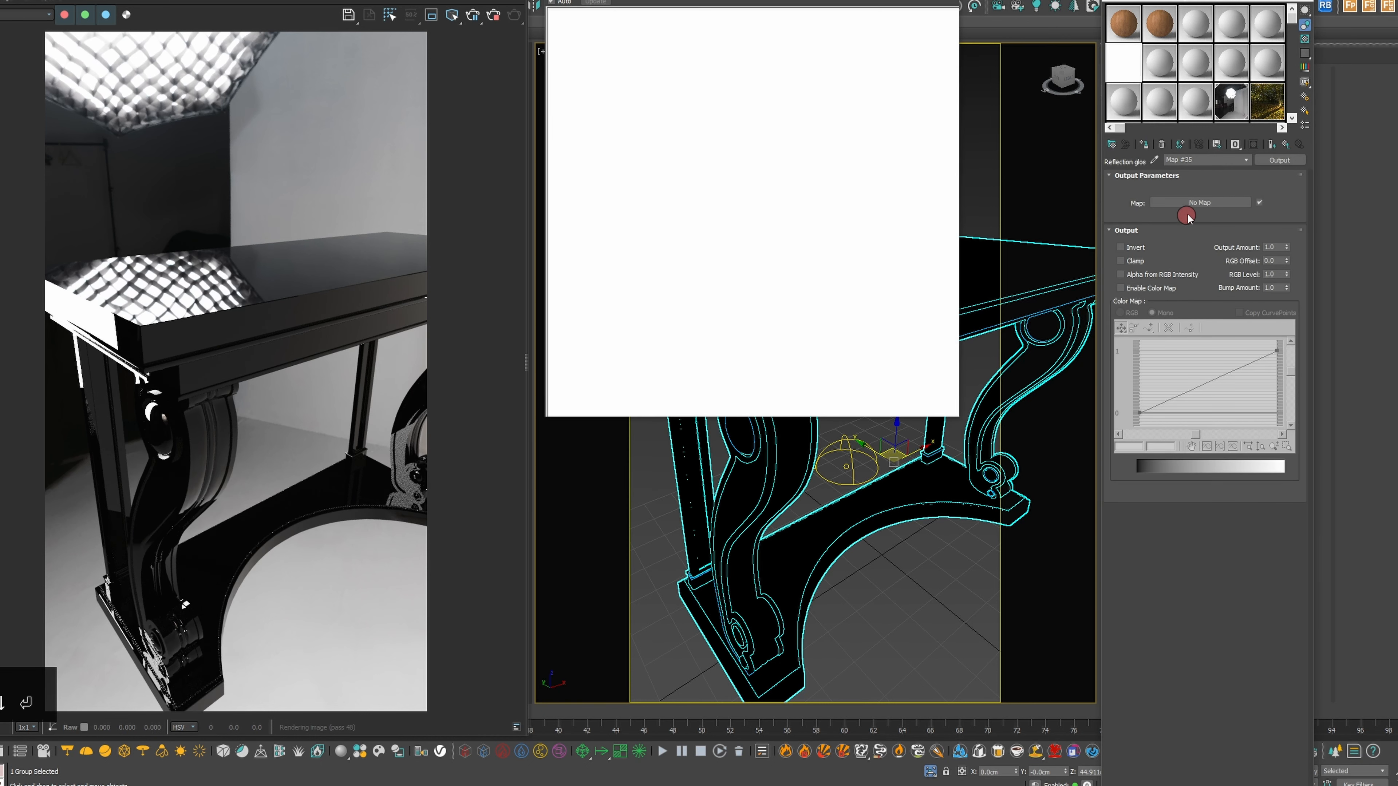
click(1222, 219)
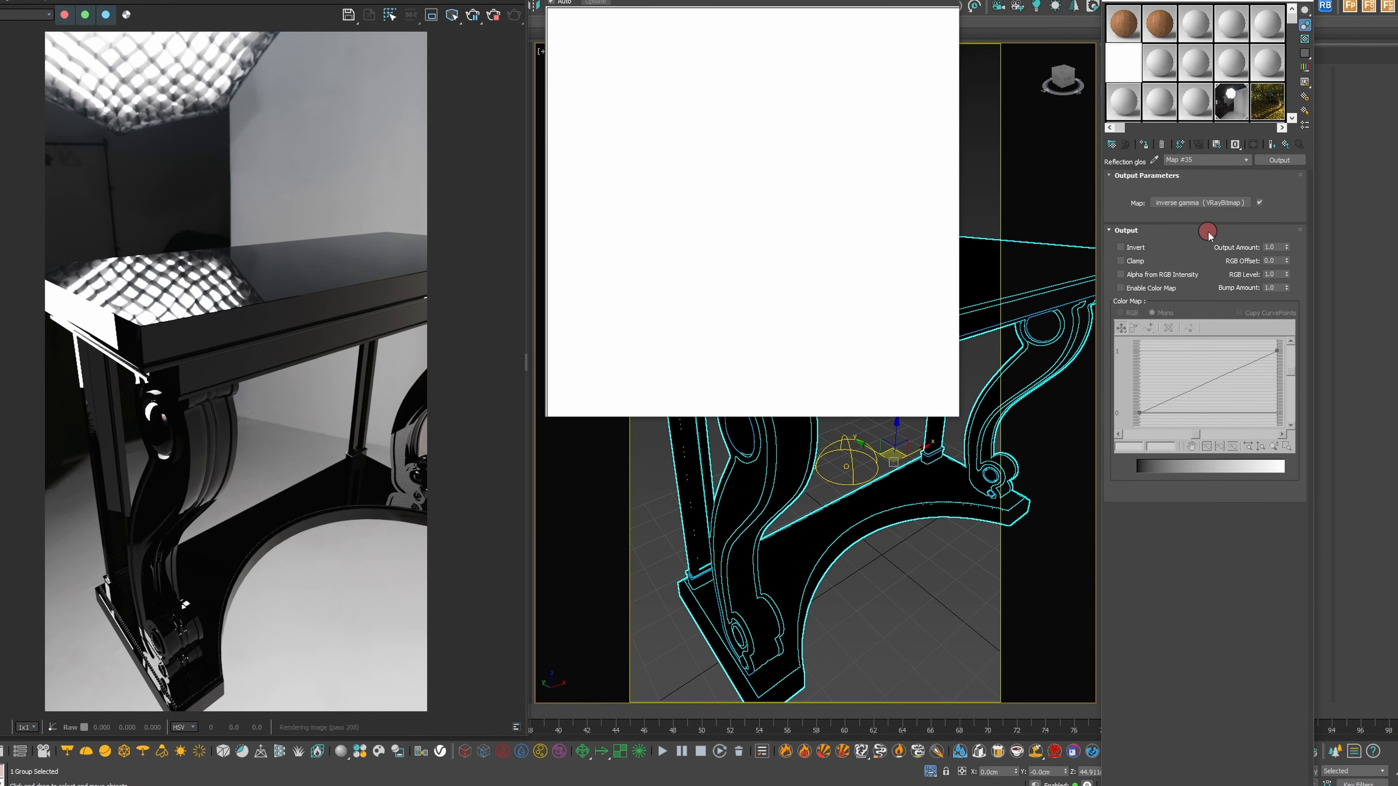
click(1168, 291)
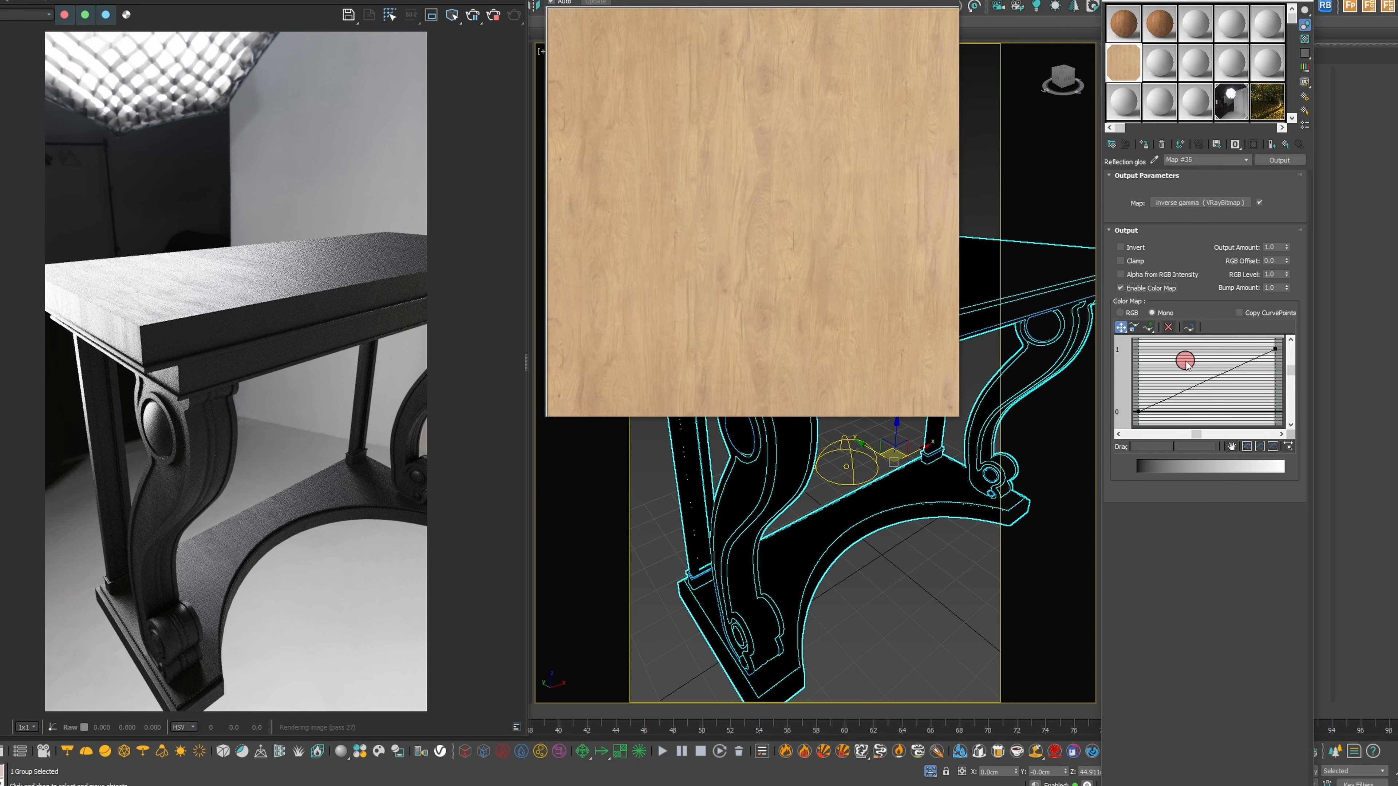
Clear the bitmap from the Output map and assign a Color Correction map in its place
right_click(1223, 203)
click(1223, 209)
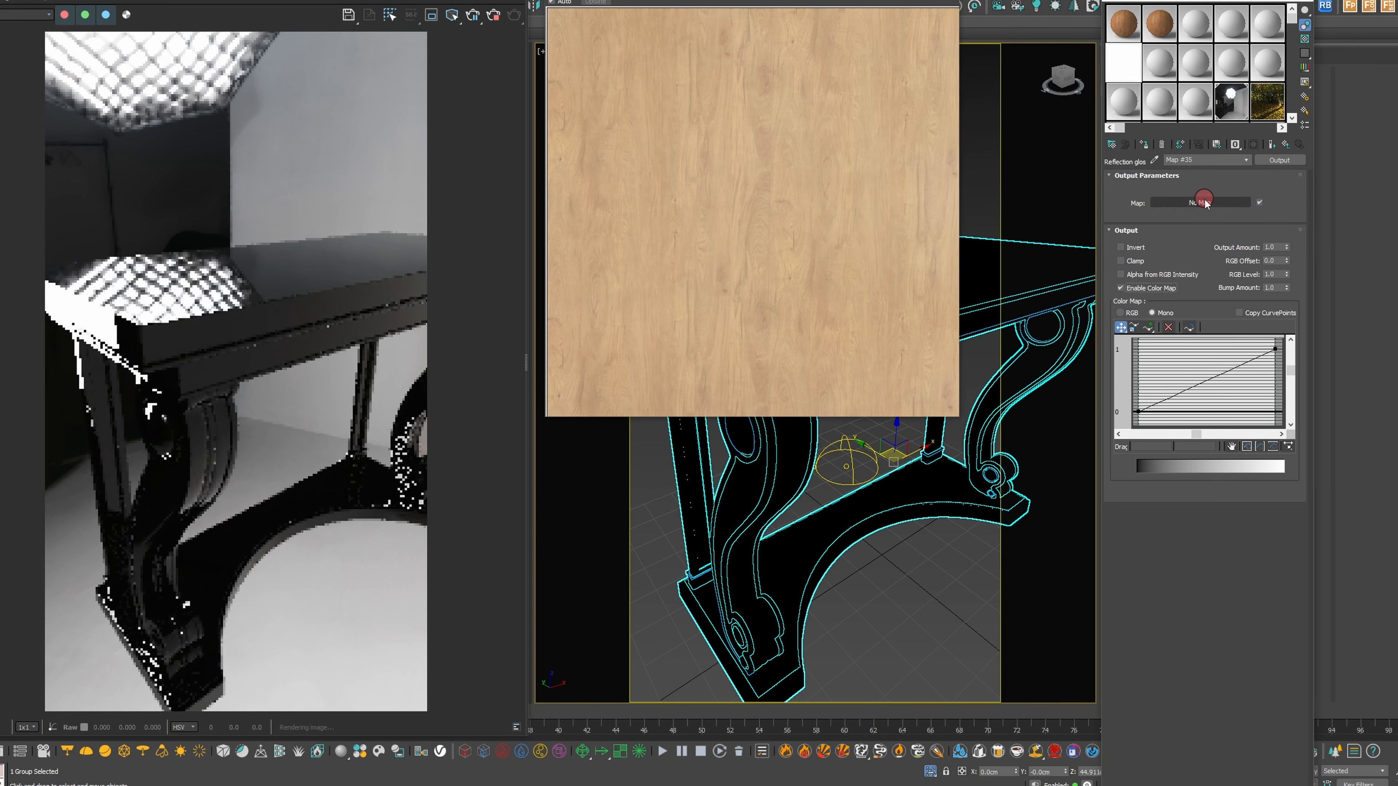
click(1205, 202)
text(colorcor)
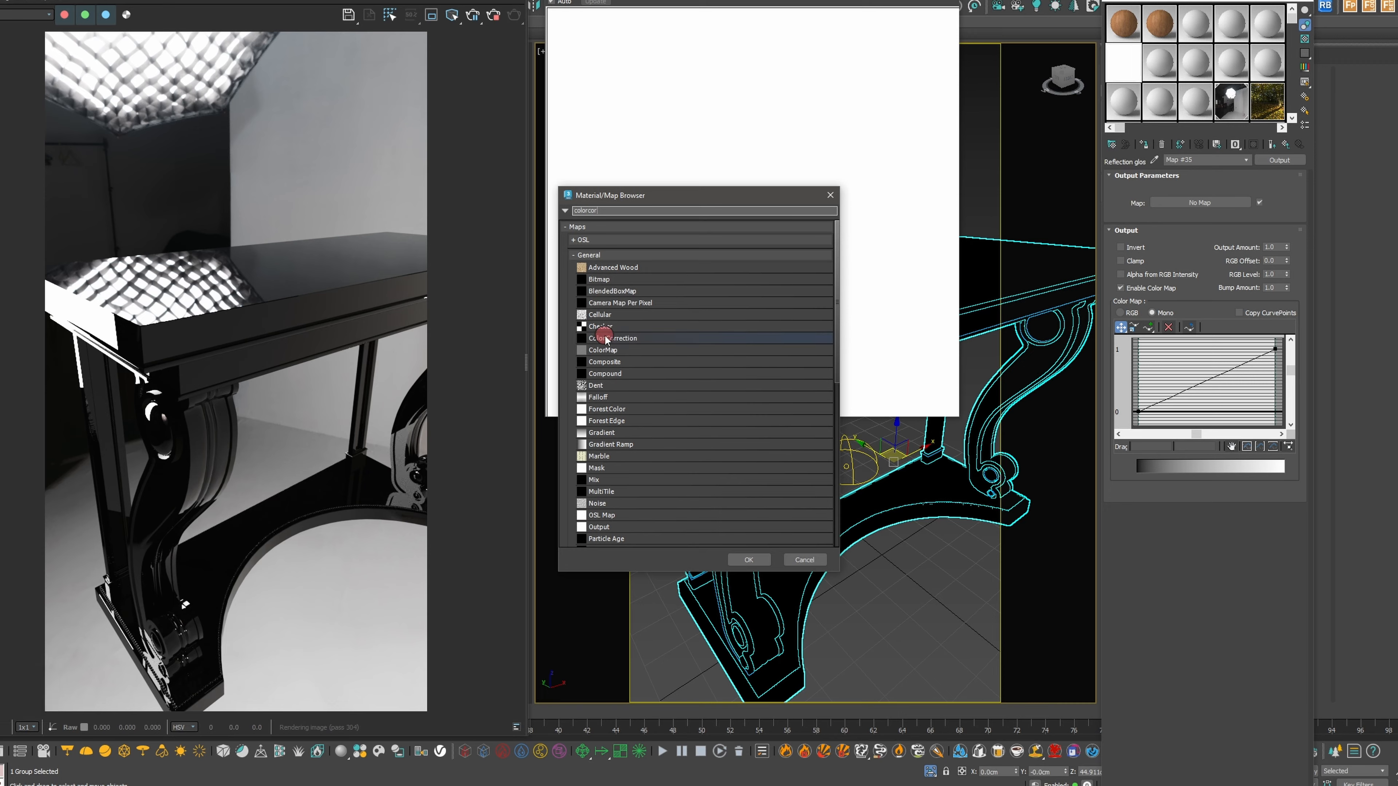
double_click(602, 337)
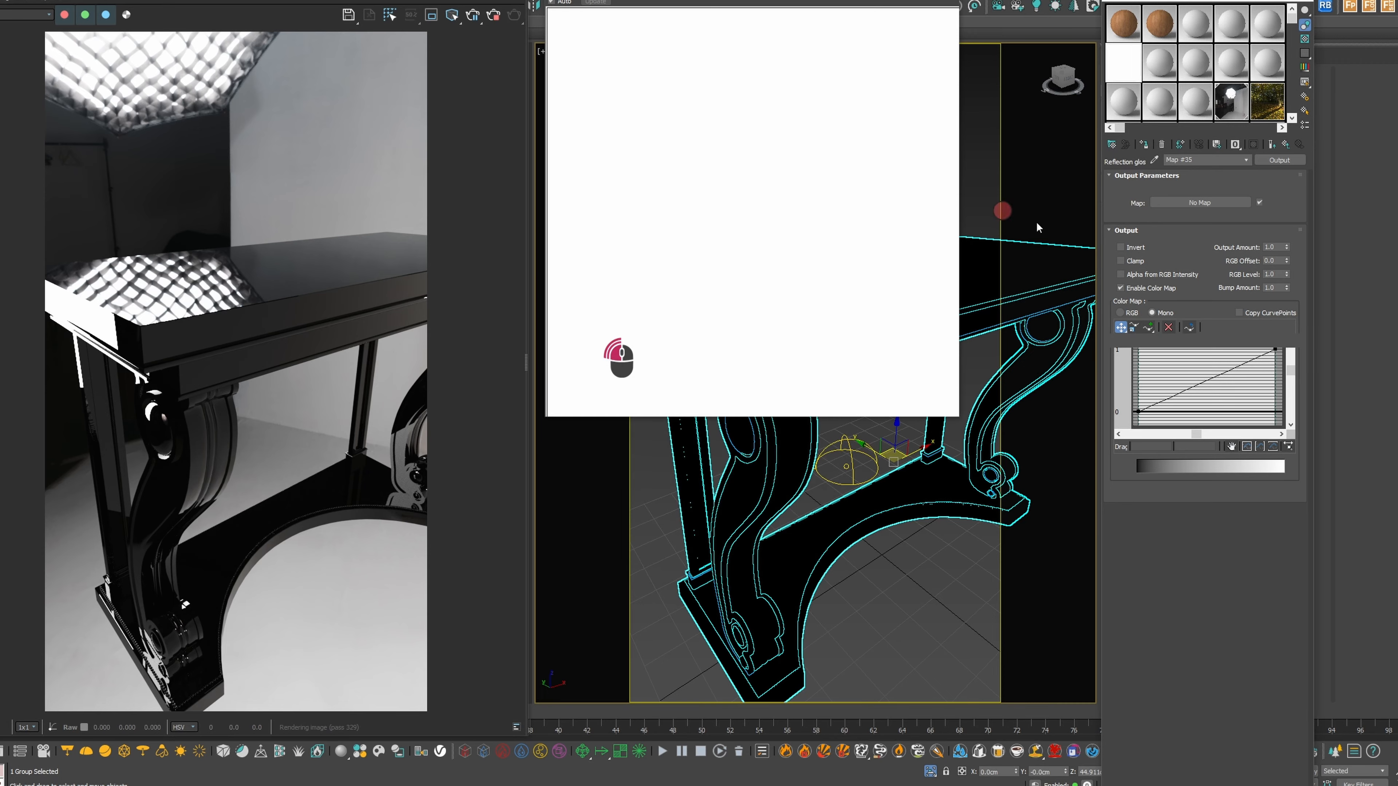
Paste the inverse gamma bitmap as an instance into the Color Correction map and set its saturation to -100
right_click(1236, 189)
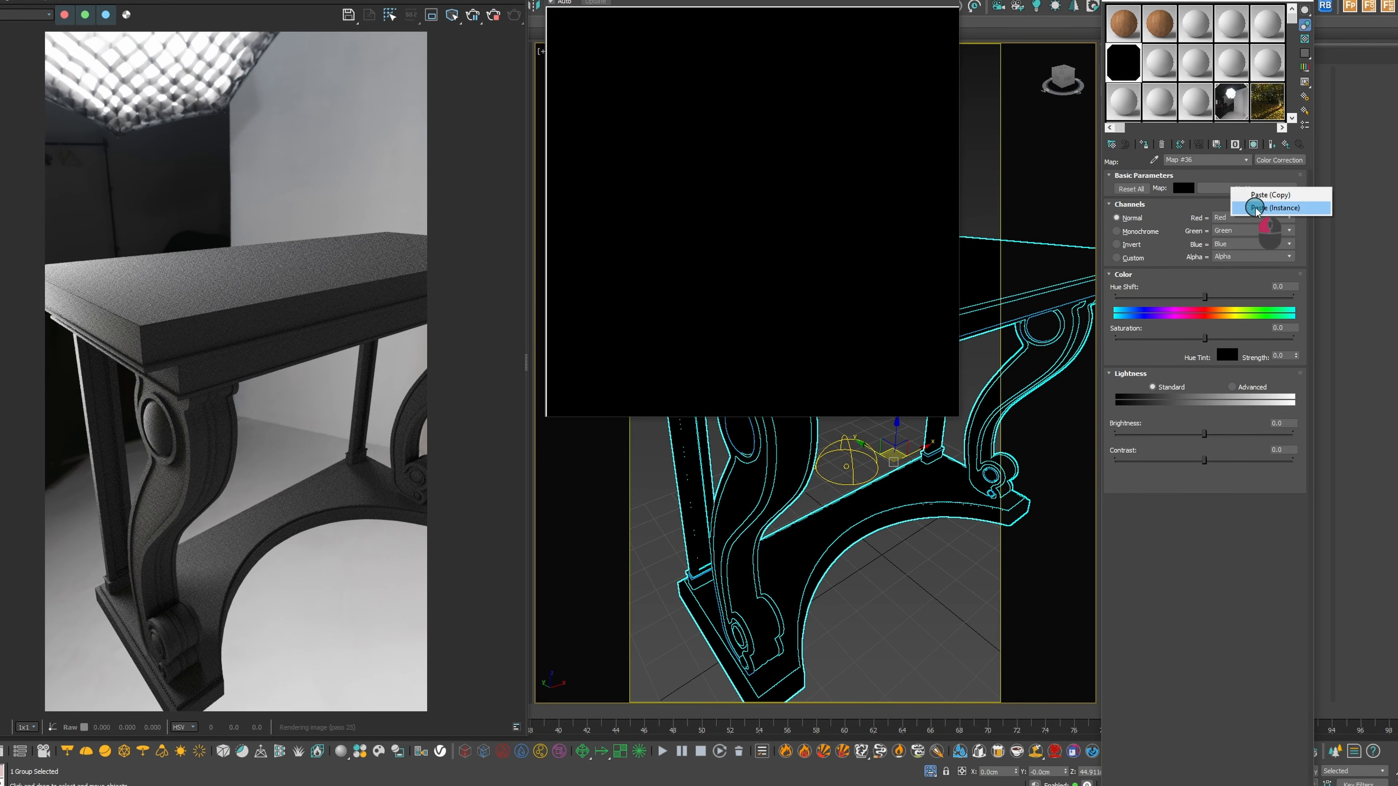
click(1256, 208)
drag(1205, 338, 1116, 338)
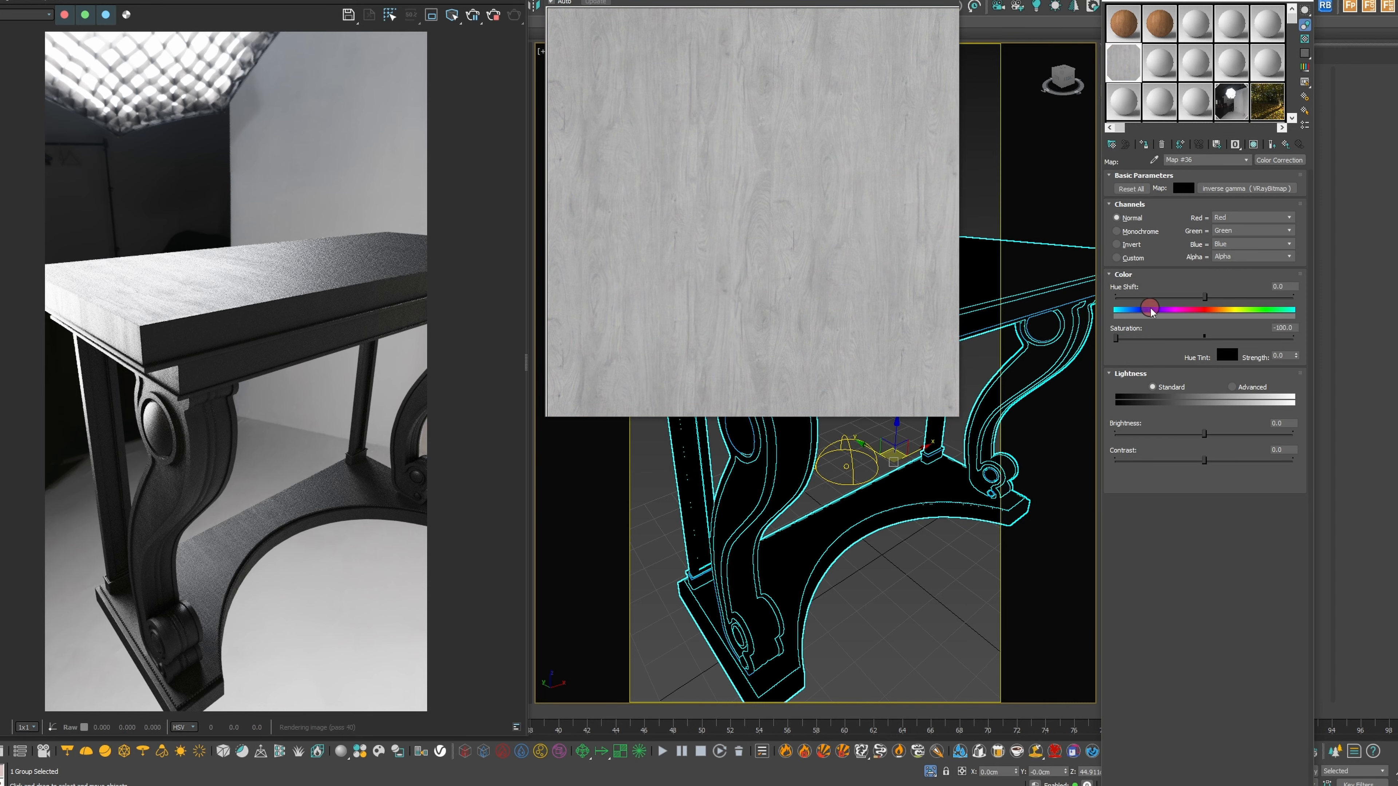
Return to the Output map, change the type of the colour curve's end point and reshape the curve with its handle
click(1283, 144)
click(1226, 231)
click(1273, 344)
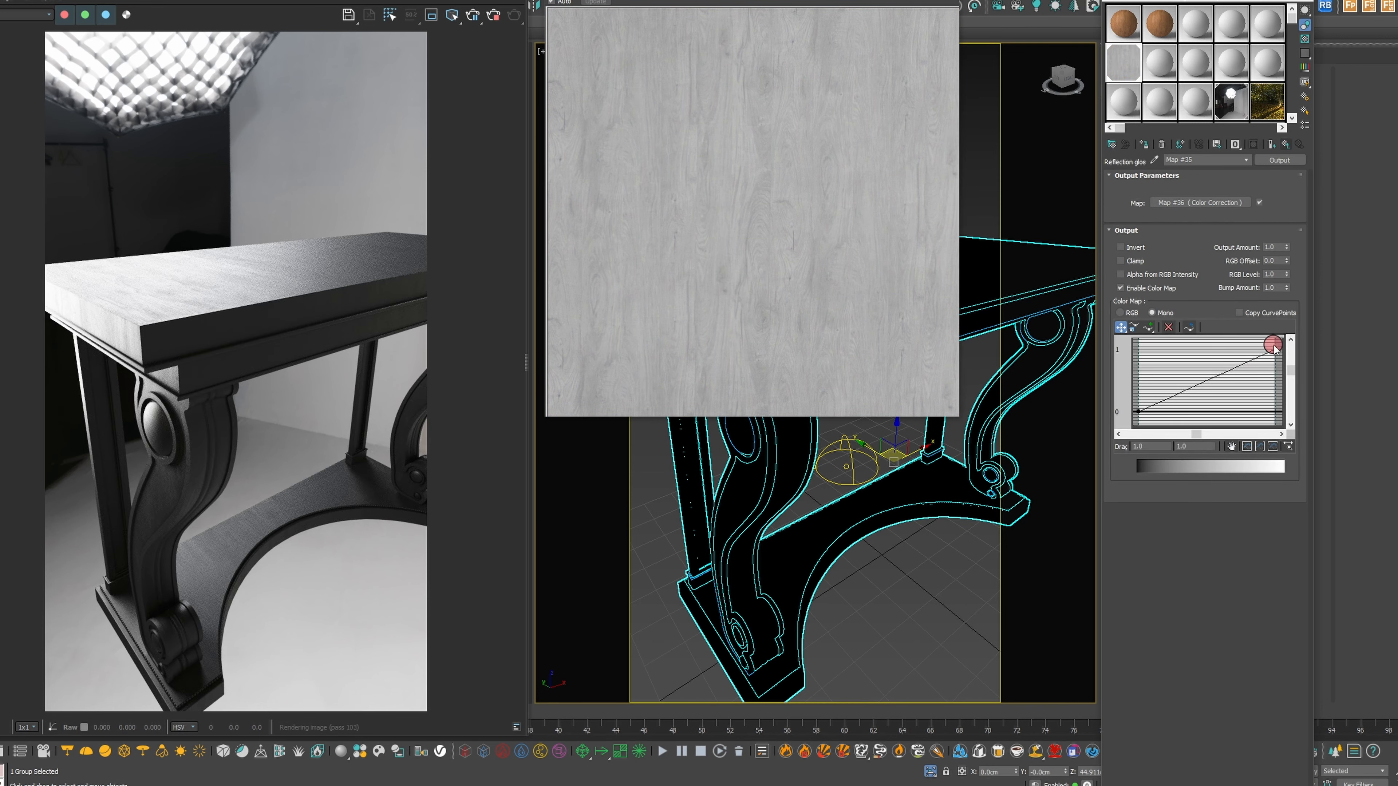
right_click(1273, 346)
click(1304, 378)
drag(1229, 369, 1204, 352)
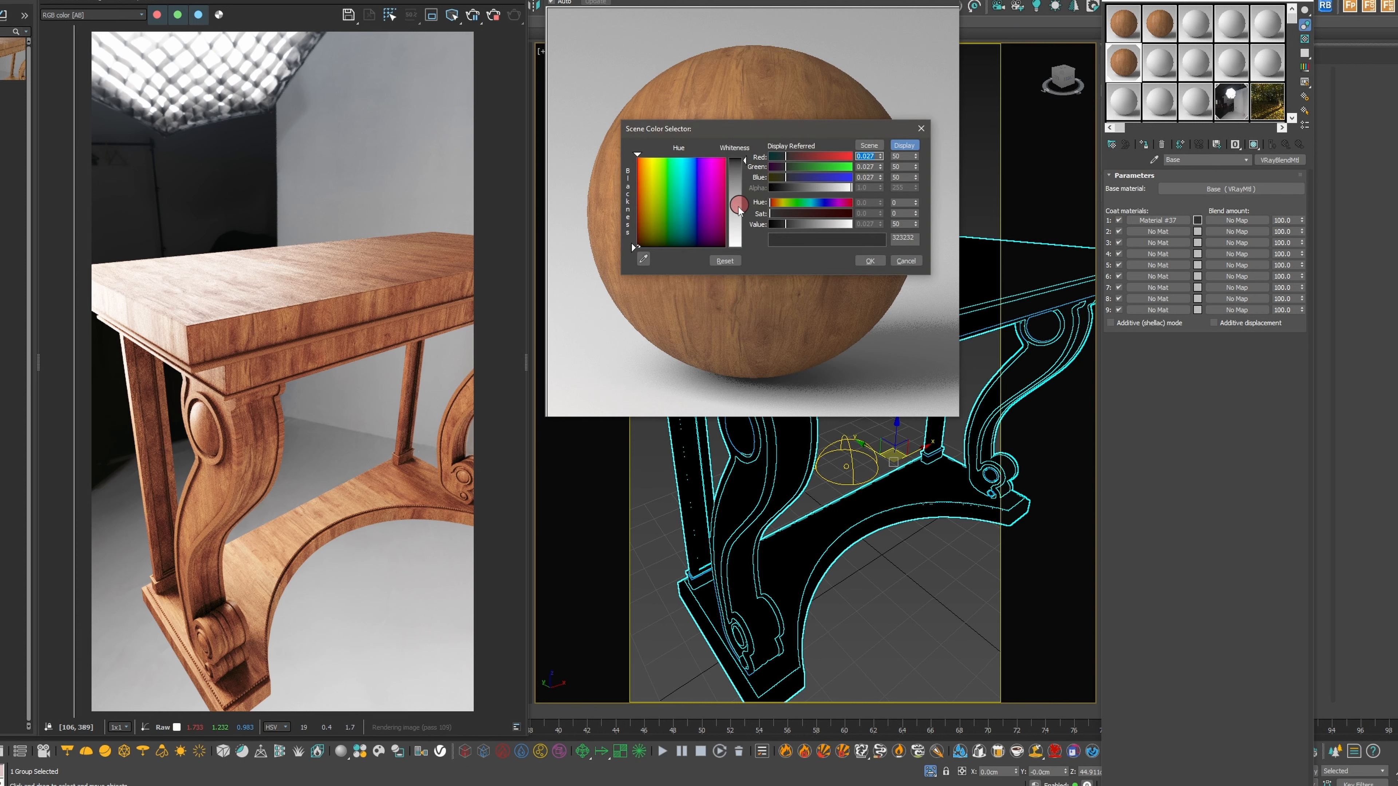
Set the first coat material's blend colour to a neutral grey with a value of 112
drag(738, 204, 745, 306)
drag(747, 227, 736, 178)
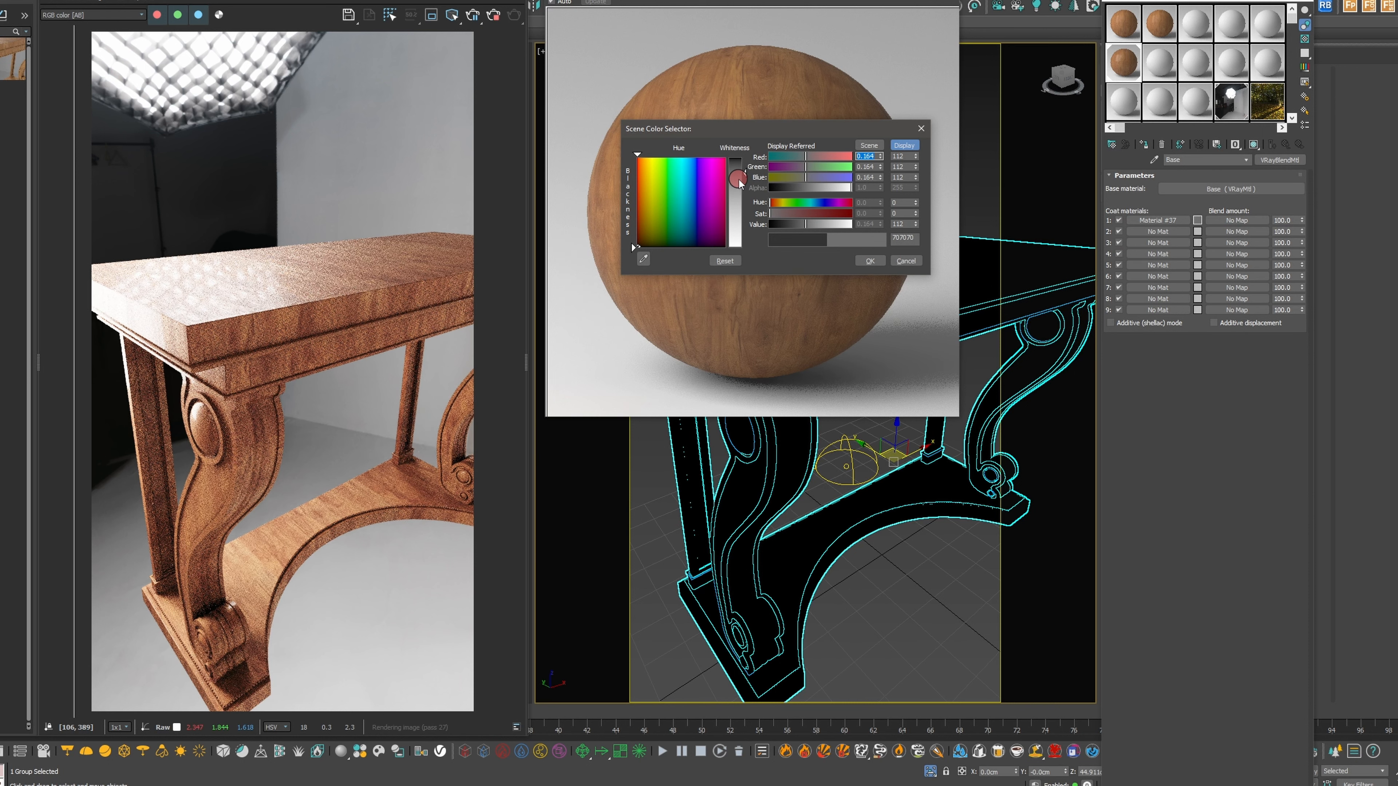
drag(904, 223, 867, 229)
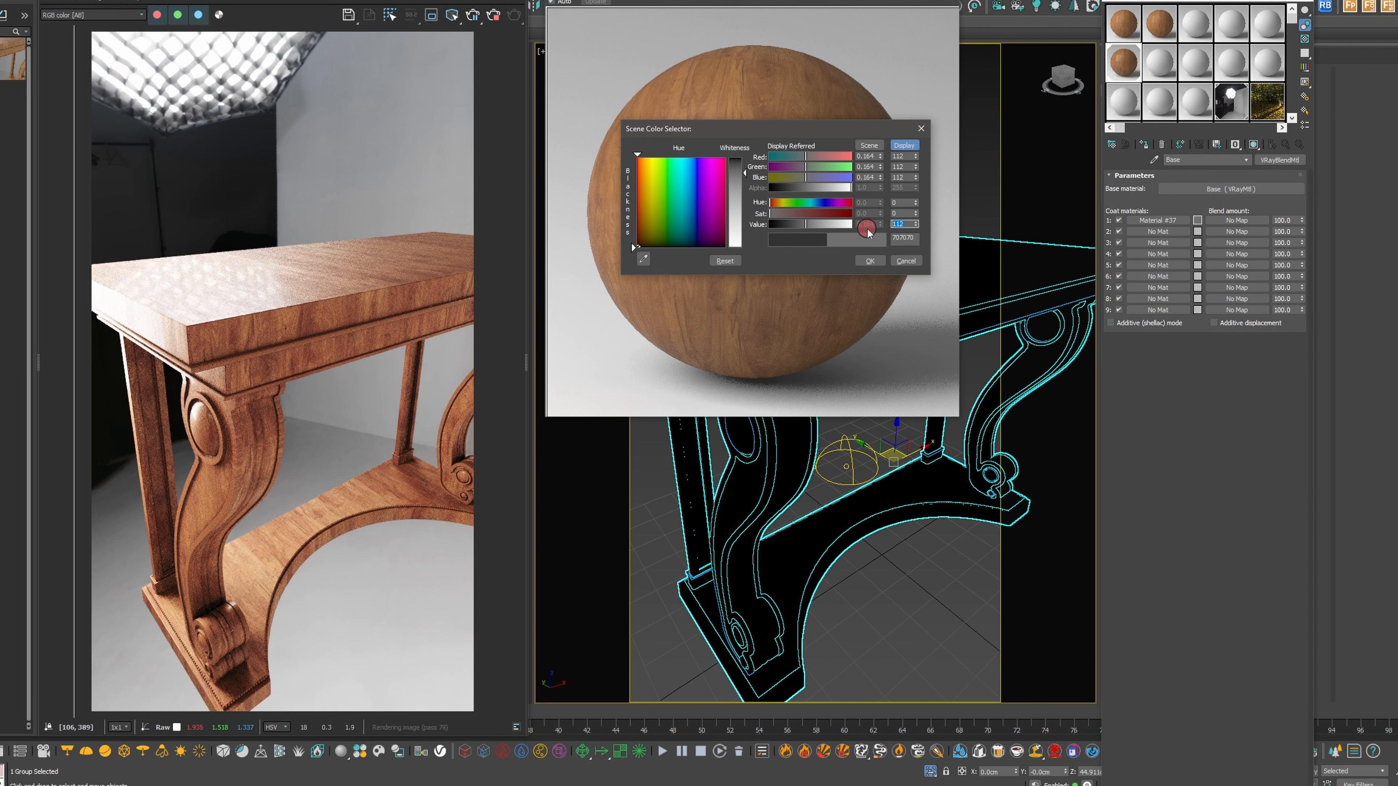